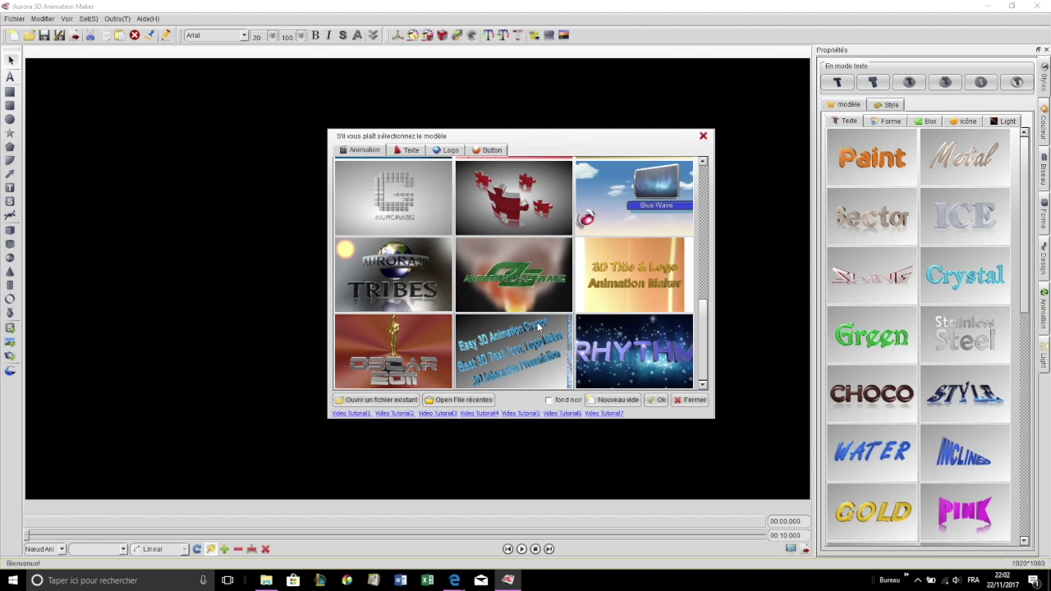
# Dismiss the template chooser and add the Green preset text to the empty scene.
pyautogui.click(703, 136)
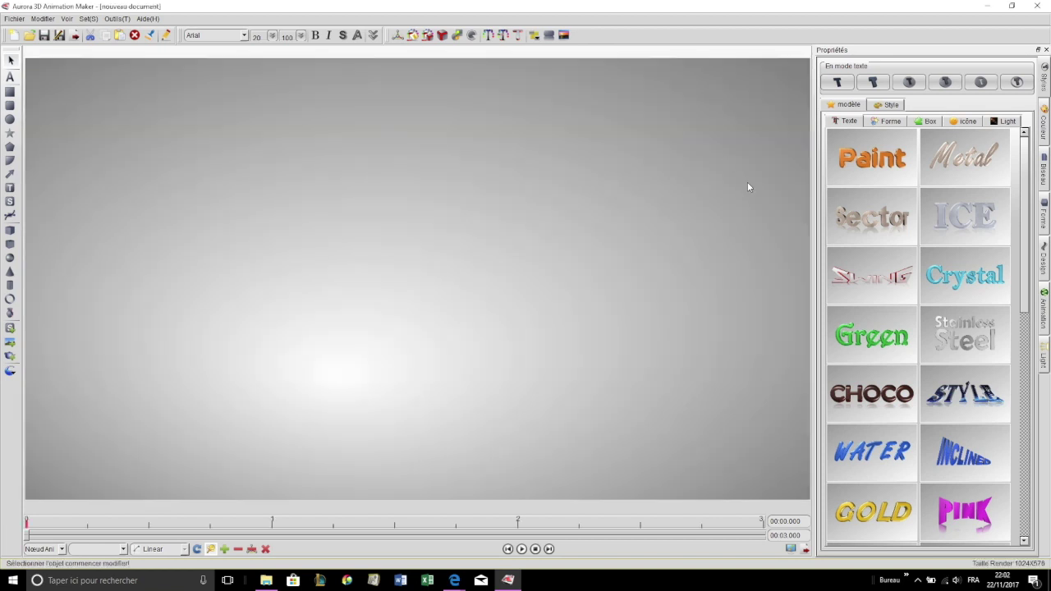
pyautogui.click(897, 348)
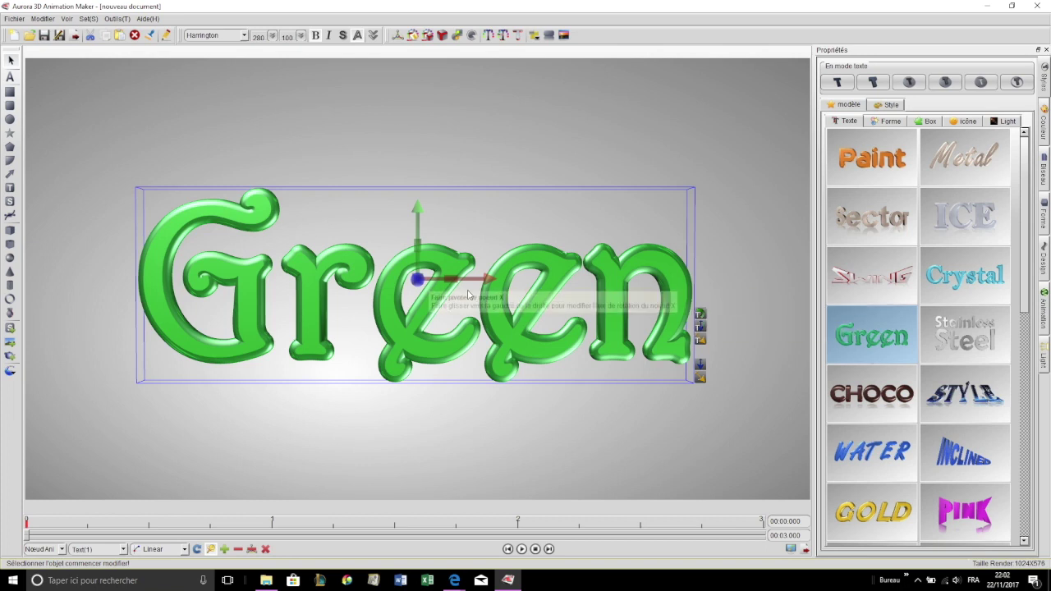
# Remove the raised letter effect from the Green text and set its font size to 108.
pyautogui.click(357, 35)
pyautogui.click(274, 37)
pyautogui.moveTo(274, 78); pyautogui.dragTo(273, 90)
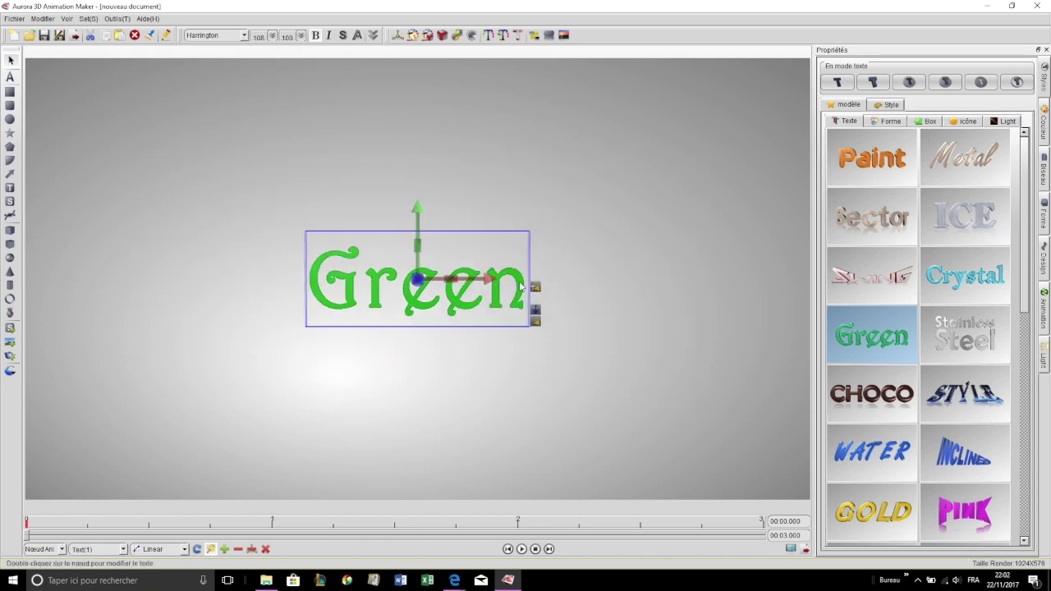
# Replace the word "Green" in the text object with "Madinrun".
pyautogui.doubleClick(323, 297)
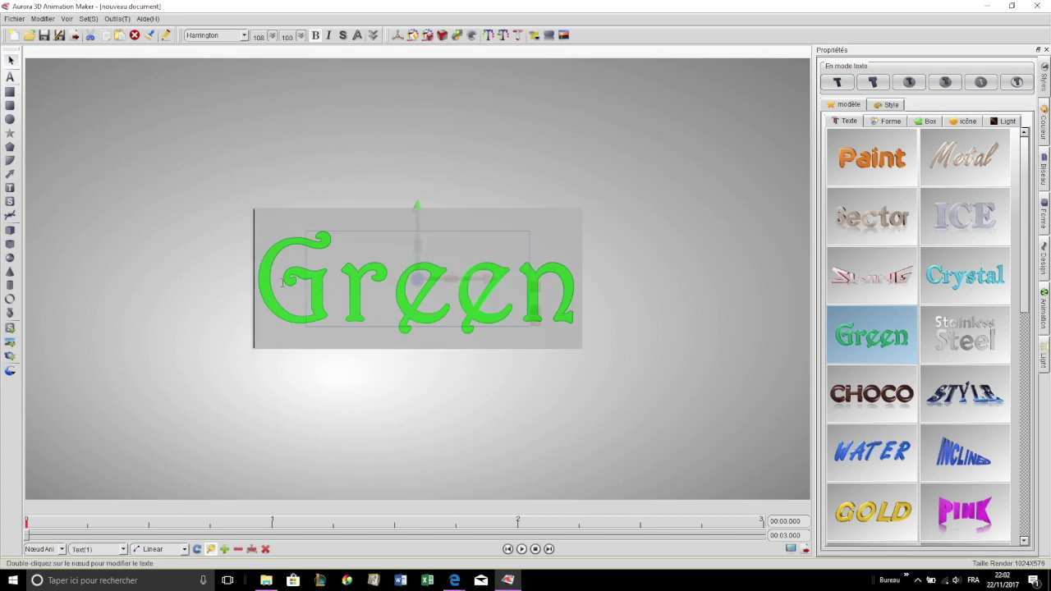
pyautogui.press('Escape')
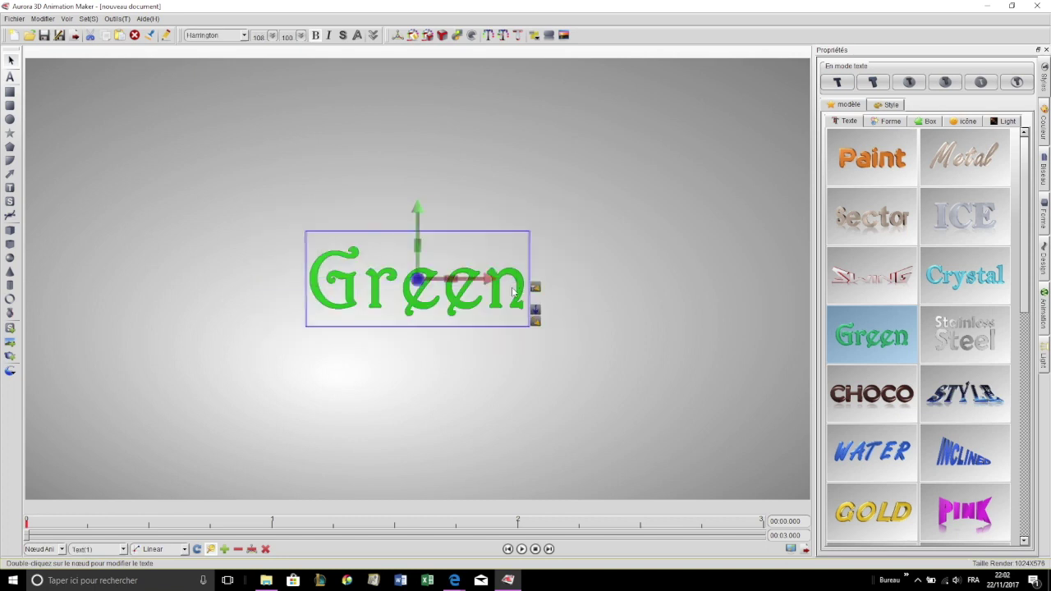
pyautogui.doubleClick(512, 291)
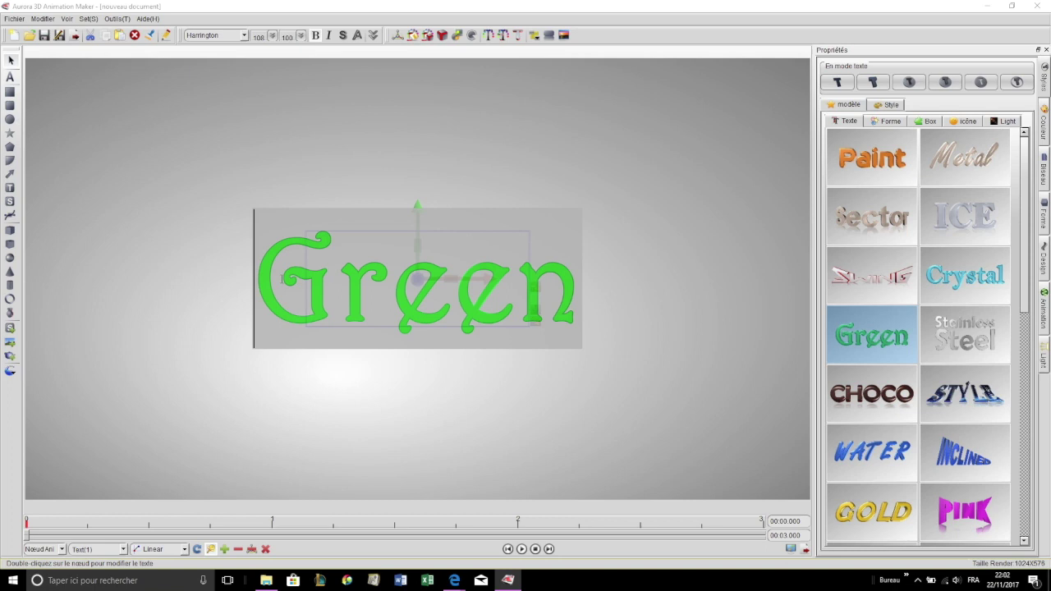
pyautogui.hotkey('shift', 'Home')
pyautogui.press('BackSpace')
pyautogui.press('End')
pyautogui.press('BackSpace')
pyautogui.write('Ma')
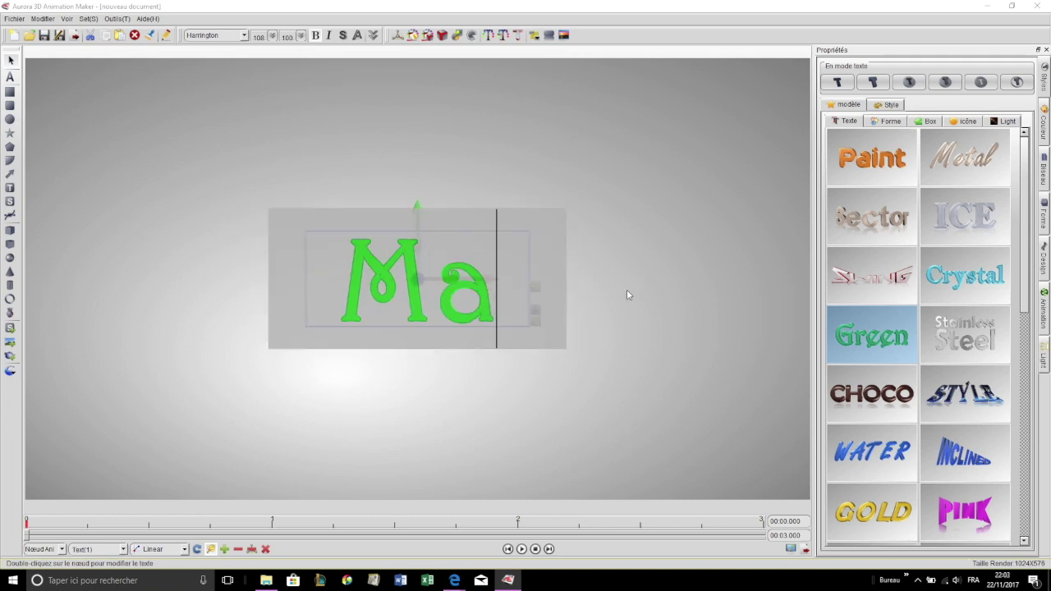
pyautogui.write('dinrun')
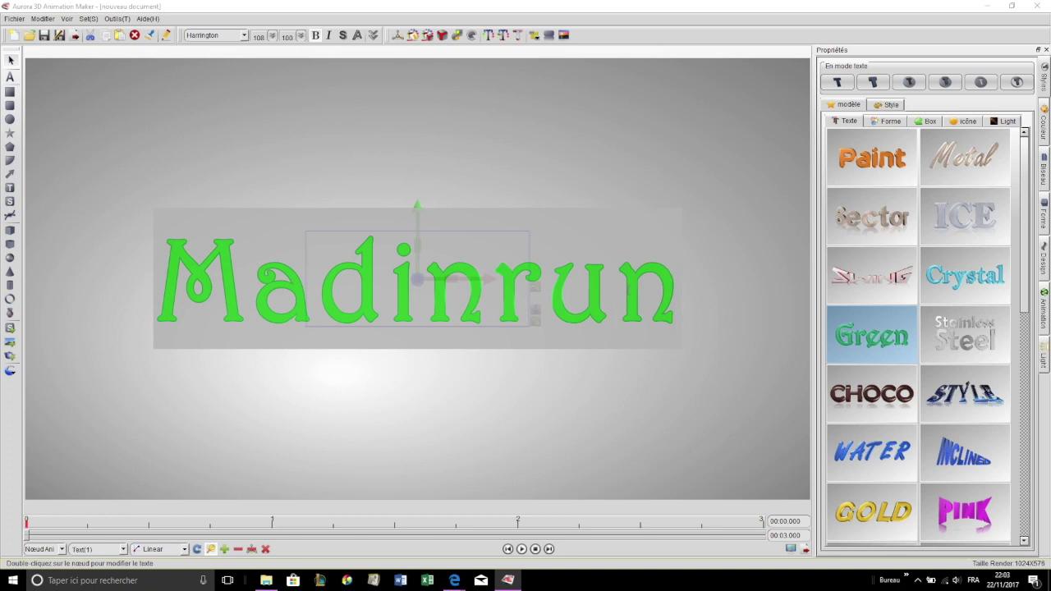
pyautogui.click(644, 402)
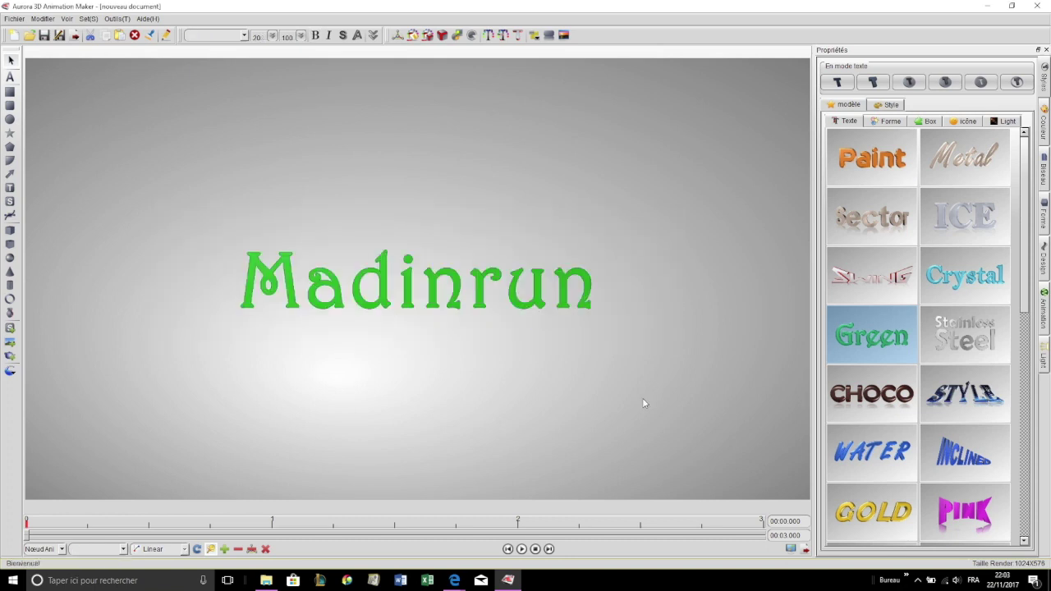
# Set the total duration of the animation to 6 seconds and return the playhead to the start.
pyautogui.click(511, 275)
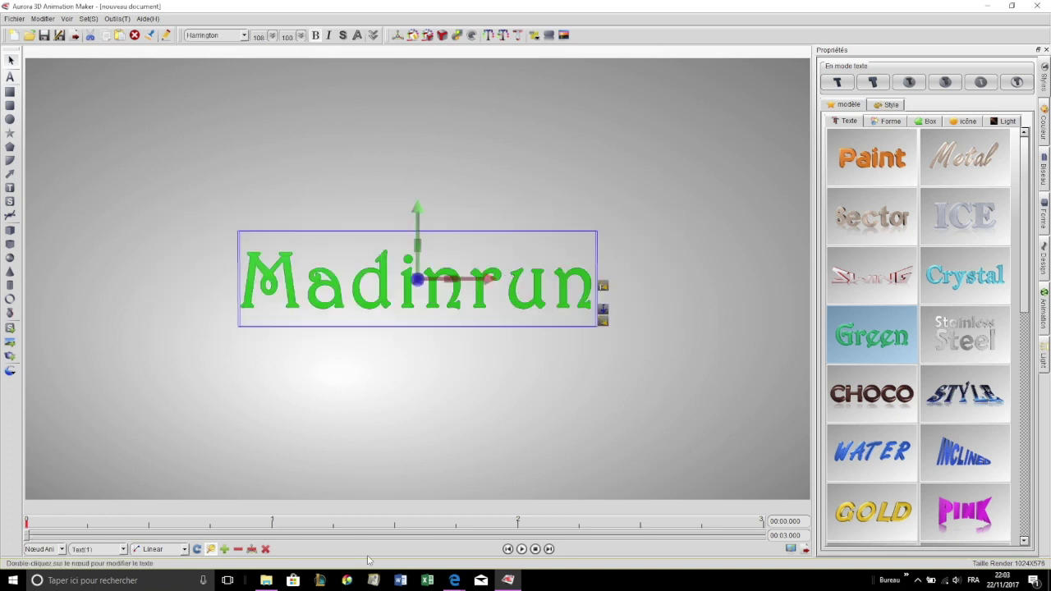
pyautogui.click(522, 549)
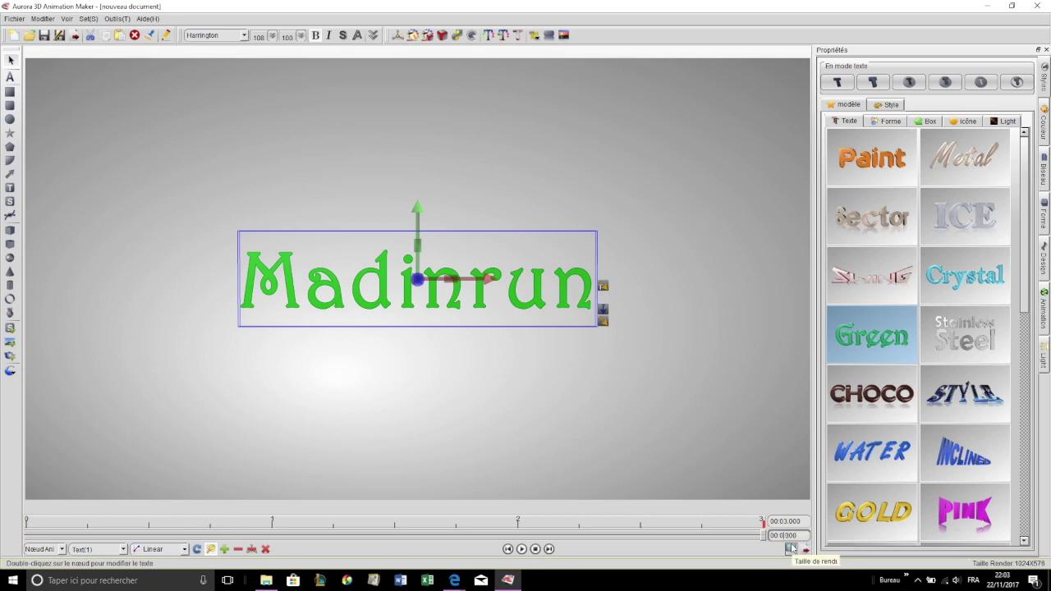
pyautogui.press('Return')
pyautogui.click(535, 548)
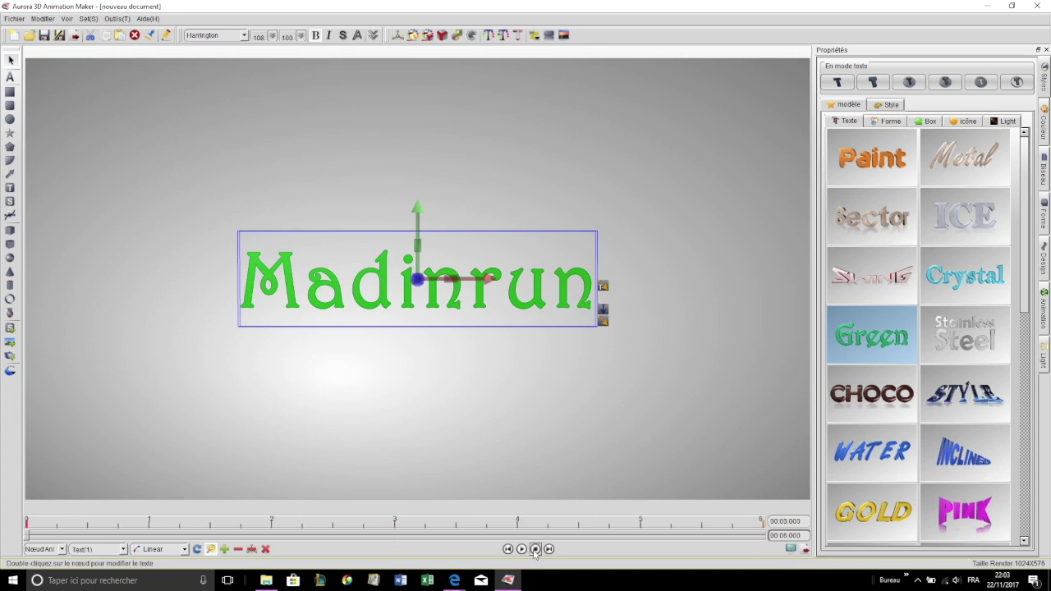
# Add a text keyframe at 0 s and another at 0.253 s with the text turned sideways about its Y axis.
pyautogui.rightClick(28, 535)
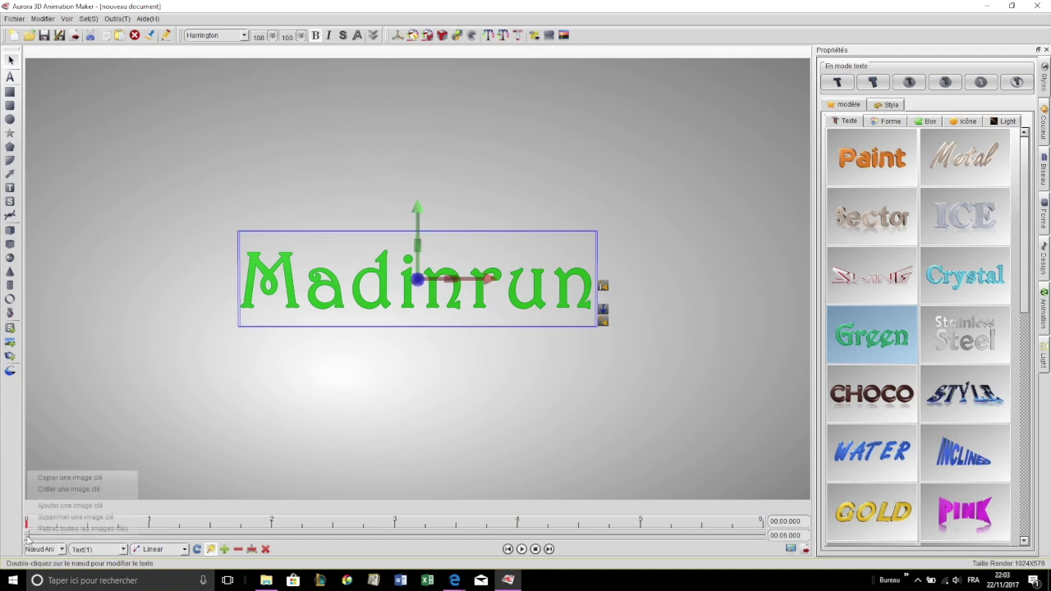
pyautogui.click(82, 506)
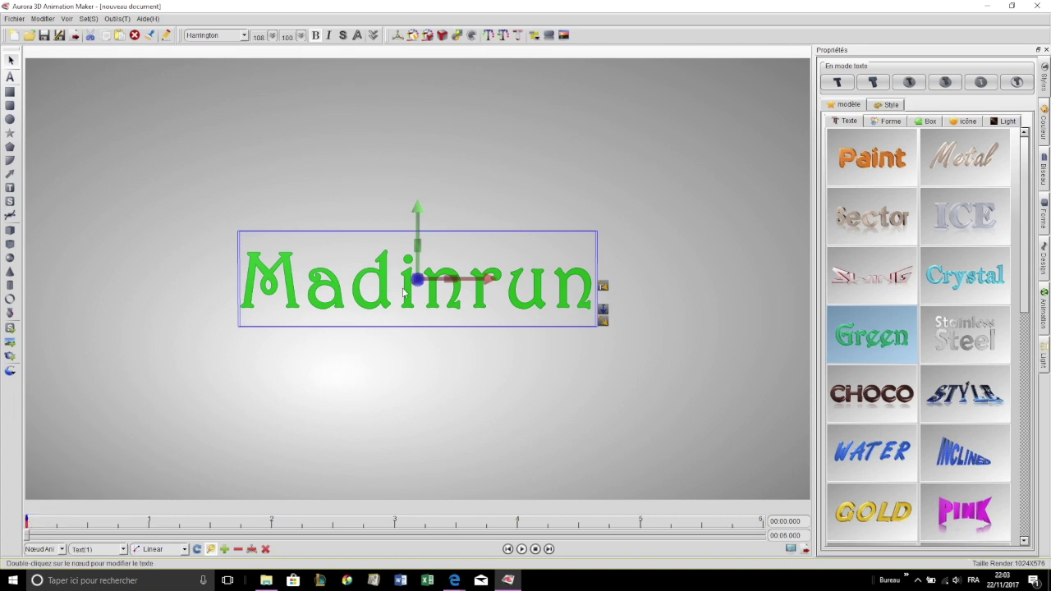
pyautogui.click(59, 532)
pyautogui.moveTo(421, 220); pyautogui.dragTo(476, 233)
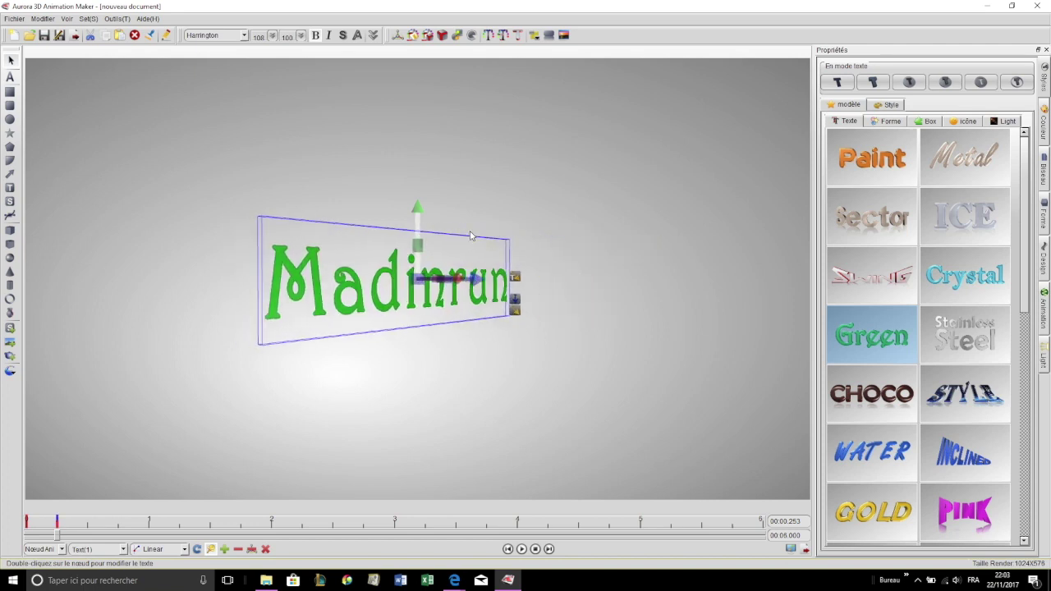
pyautogui.rightClick(57, 525)
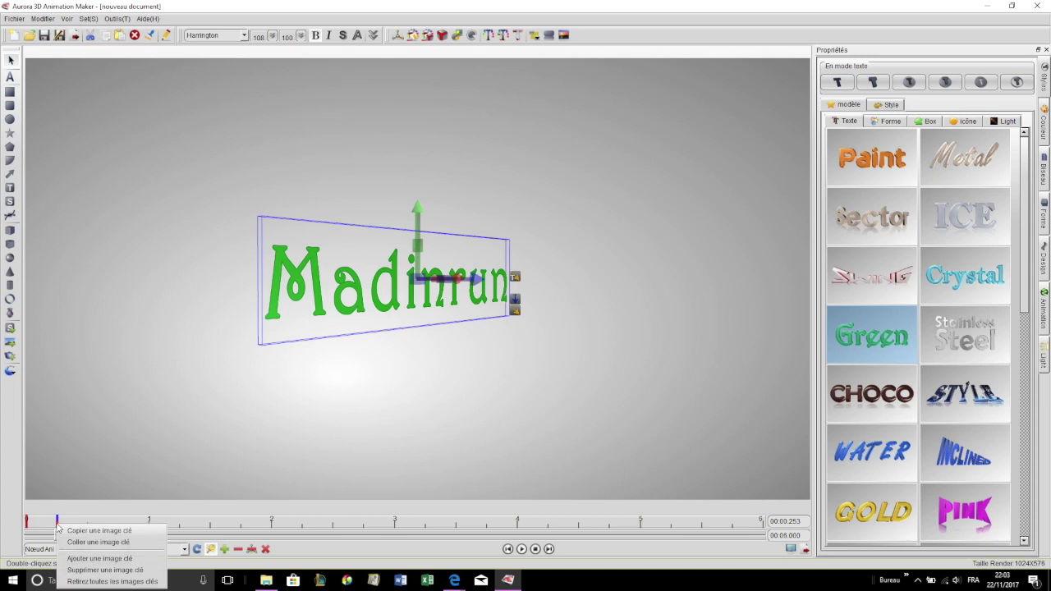
pyautogui.click(98, 560)
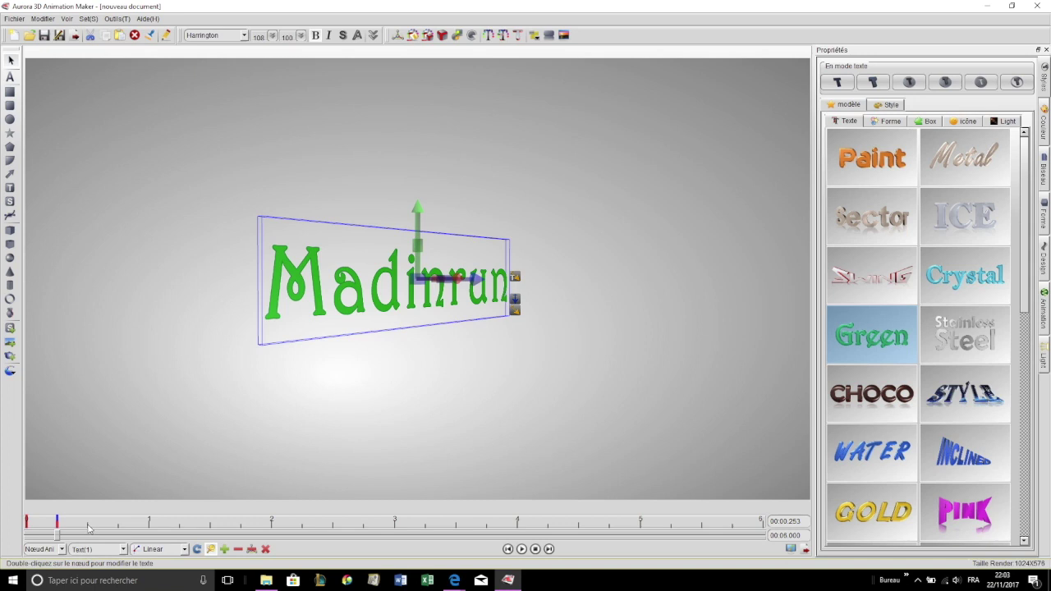
# At 0.988 s, turn the text the opposite way about Y, tilt it backwards about X, and add a keyframe.
pyautogui.click(149, 531)
pyautogui.moveTo(418, 230); pyautogui.dragTo(320, 235)
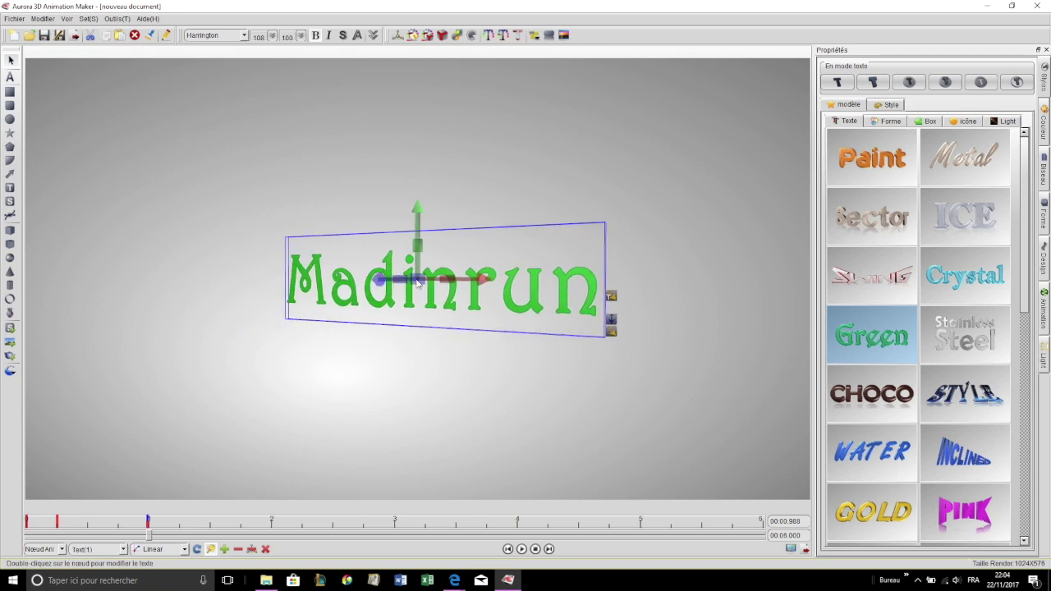
pyautogui.moveTo(456, 288); pyautogui.dragTo(457, 346)
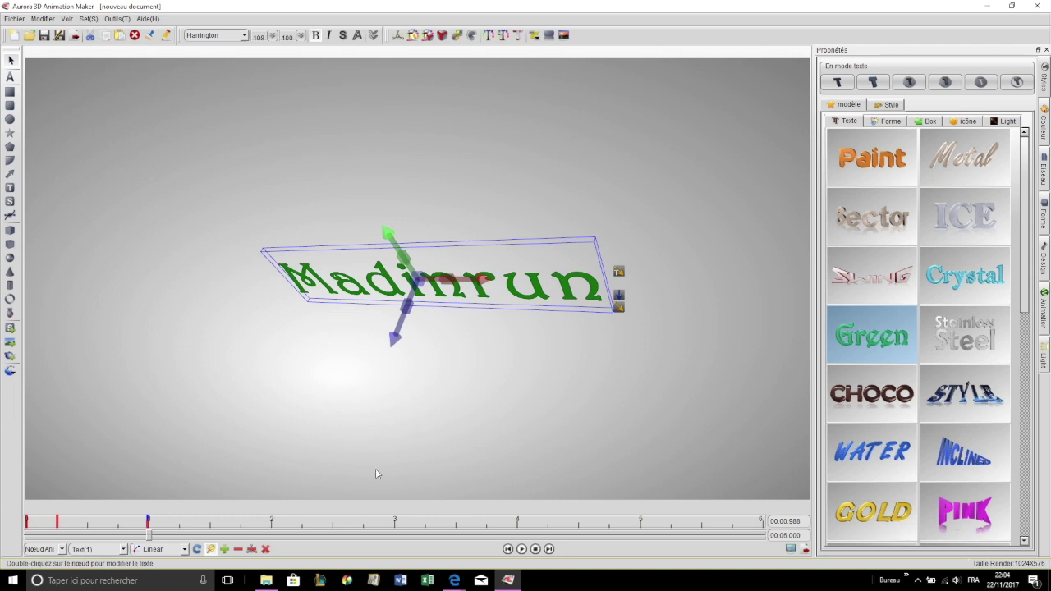
pyautogui.rightClick(149, 526)
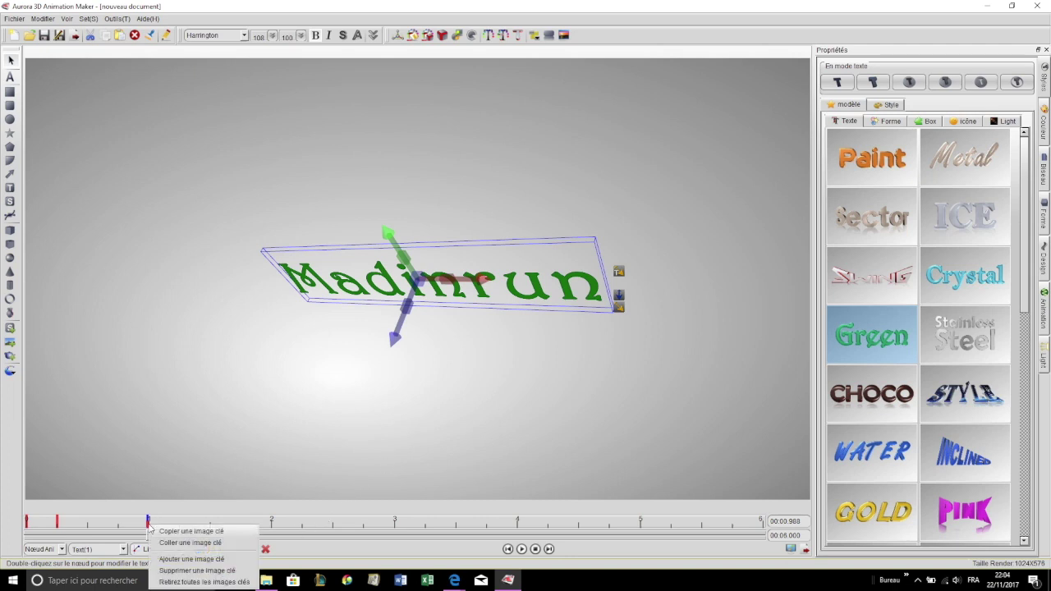
pyautogui.click(197, 561)
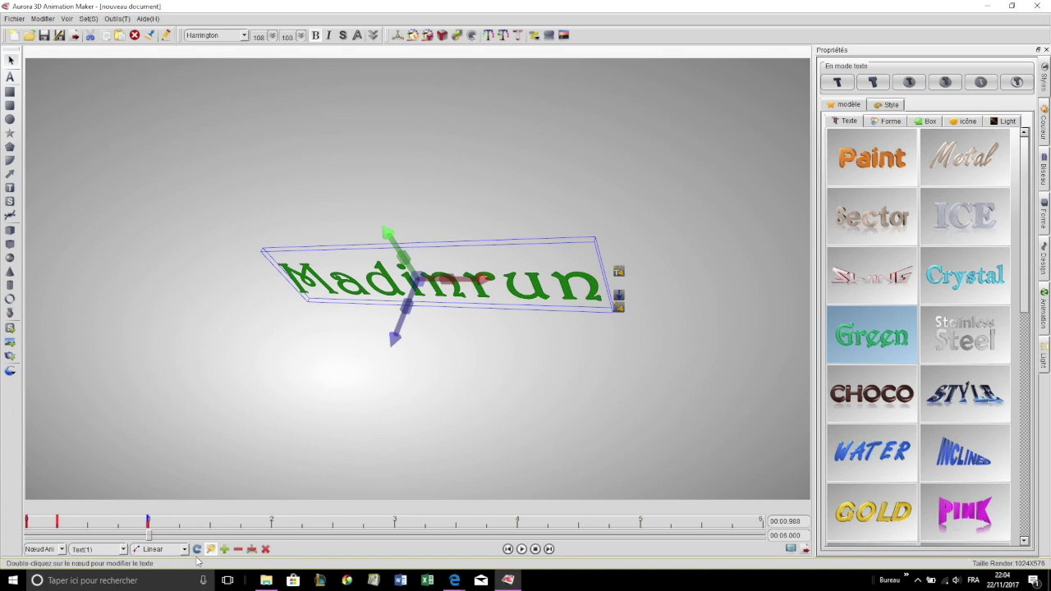
# At 1.991 s, move the tilted text down to the lower part of the scene and add a keyframe.
pyautogui.click(272, 526)
pyautogui.moveTo(366, 257); pyautogui.dragTo(369, 396)
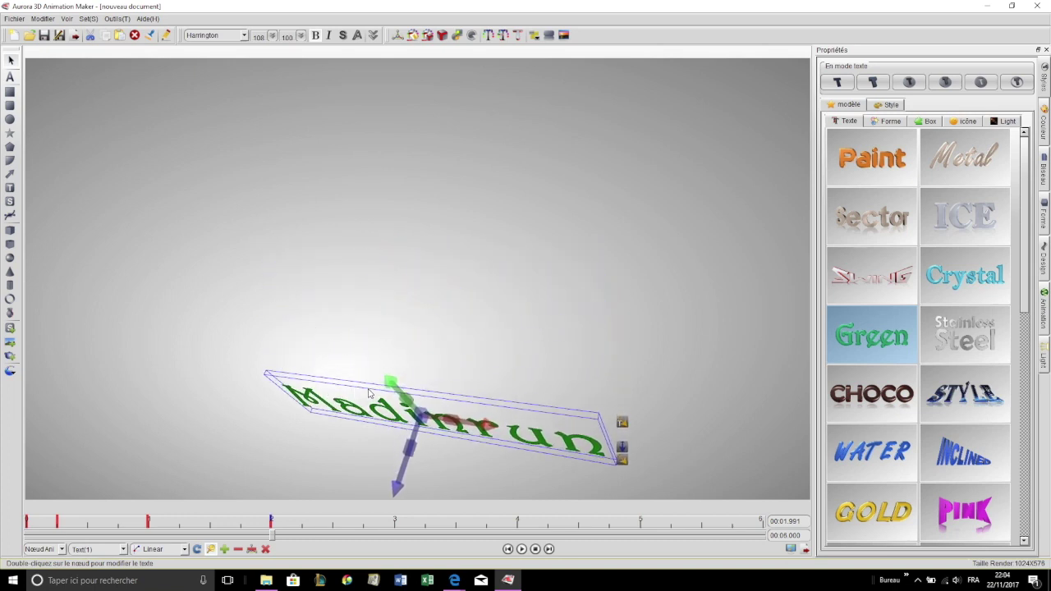
pyautogui.rightClick(272, 525)
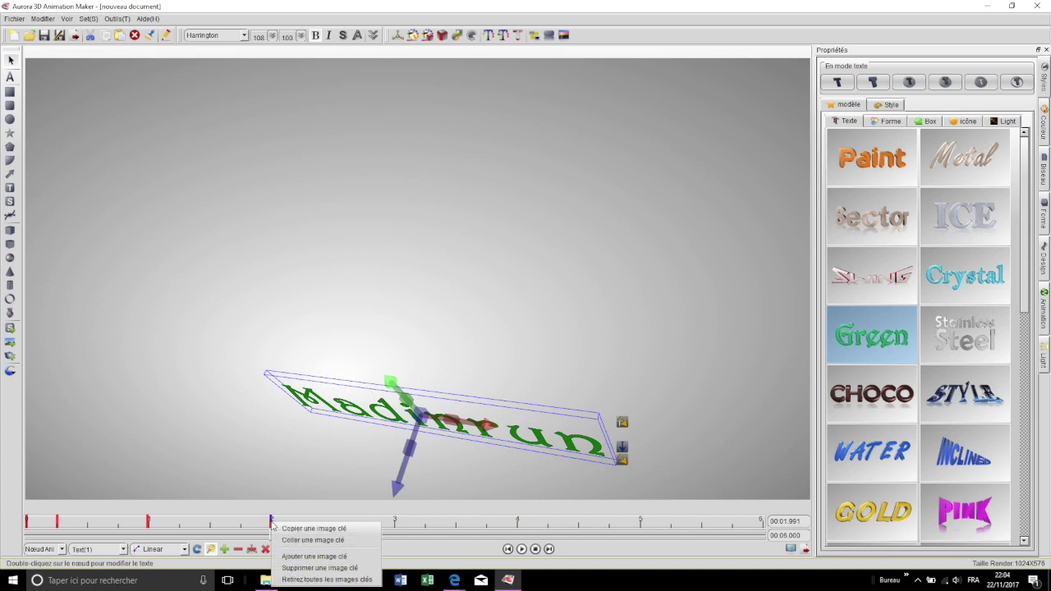
pyautogui.click(309, 557)
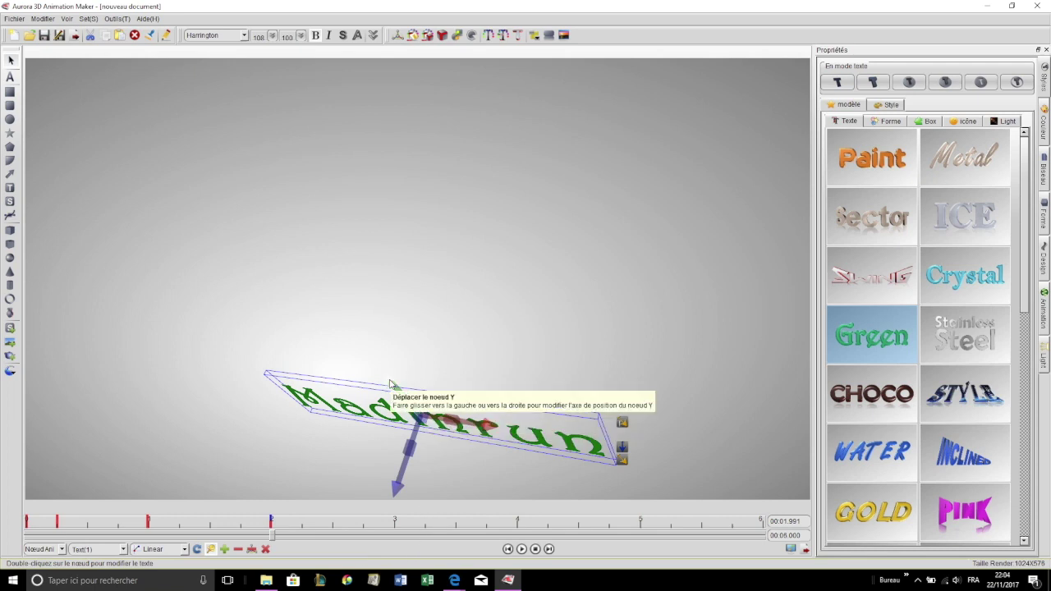
# At 2.997 s, raise the text, bring it closer, rotate it upright at a sideways angle, and add a keyframe.
pyautogui.click(396, 529)
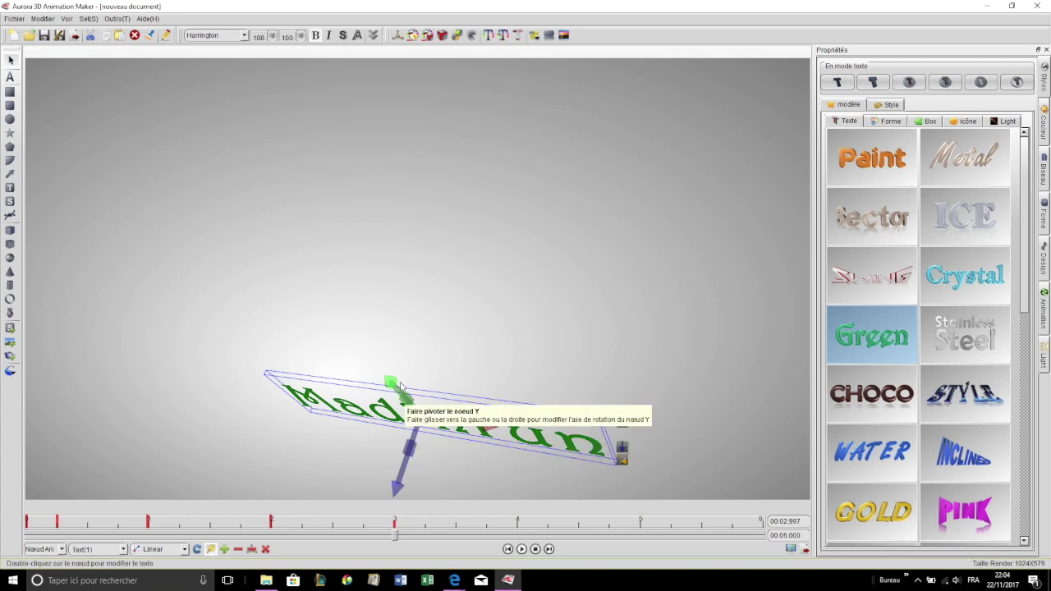
pyautogui.moveTo(391, 383); pyautogui.dragTo(391, 8)
pyautogui.moveTo(384, 316); pyautogui.dragTo(621, 332)
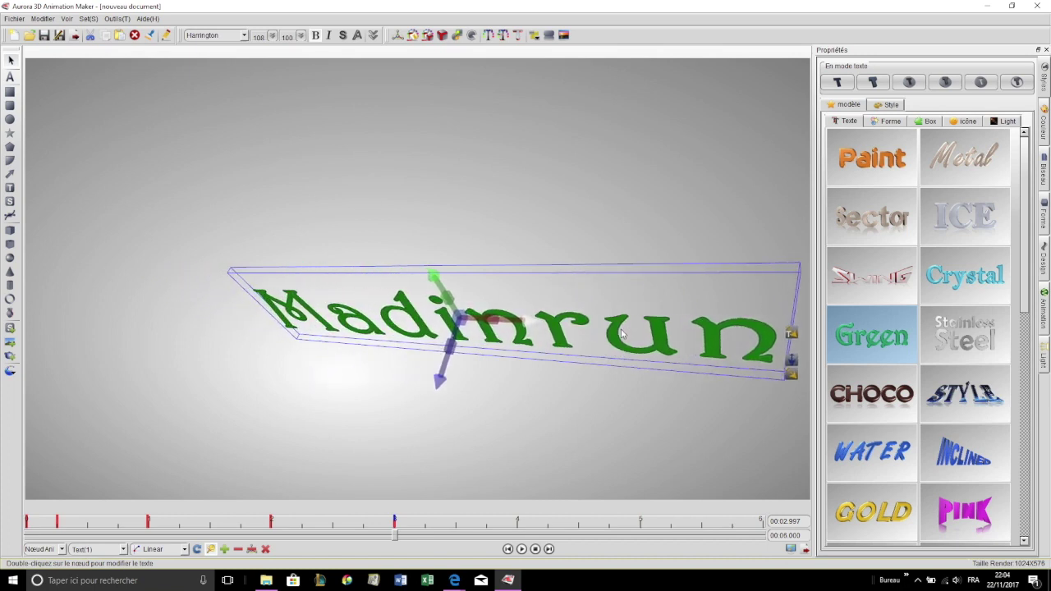
pyautogui.moveTo(434, 275)
pyautogui.mouseDown()
pyautogui.moveTo(510, 295)
pyautogui.moveTo(518, 267)
pyautogui.moveTo(421, 270)
pyautogui.mouseUp()
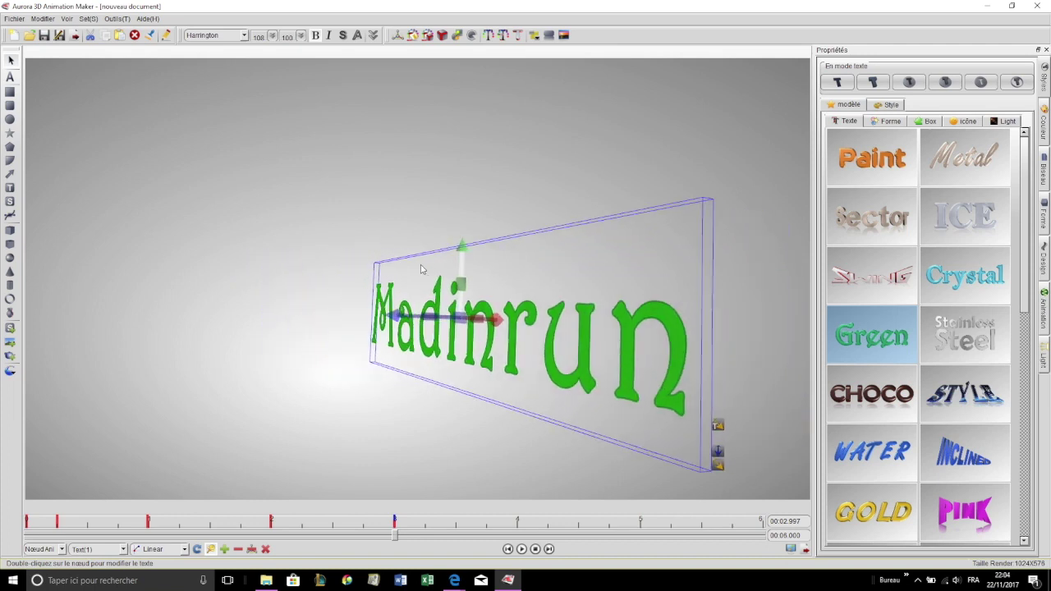
pyautogui.rightClick(395, 526)
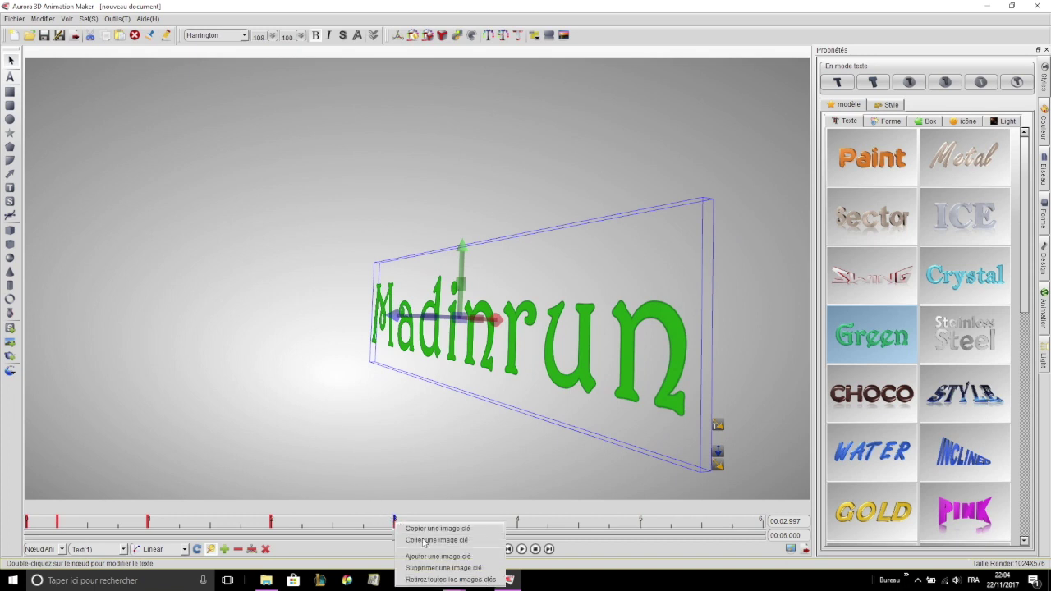
pyautogui.click(462, 558)
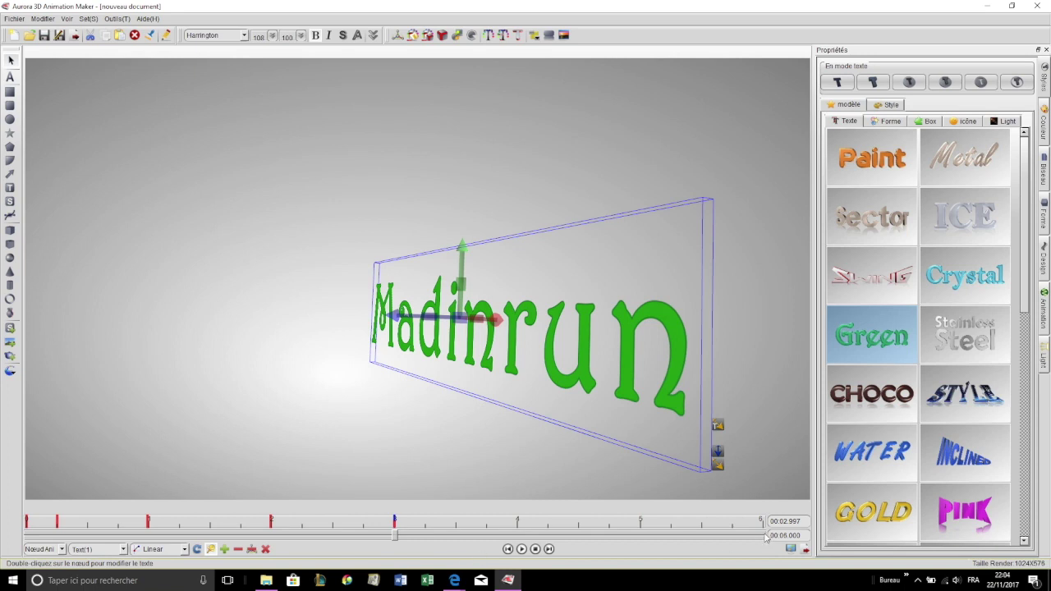
# At 6 s, move the text back and to the left, rotate it to face front, and add the final keyframe.
pyautogui.click(457, 535)
pyautogui.moveTo(454, 538); pyautogui.dragTo(788, 527)
pyautogui.moveTo(500, 325); pyautogui.dragTo(198, 125)
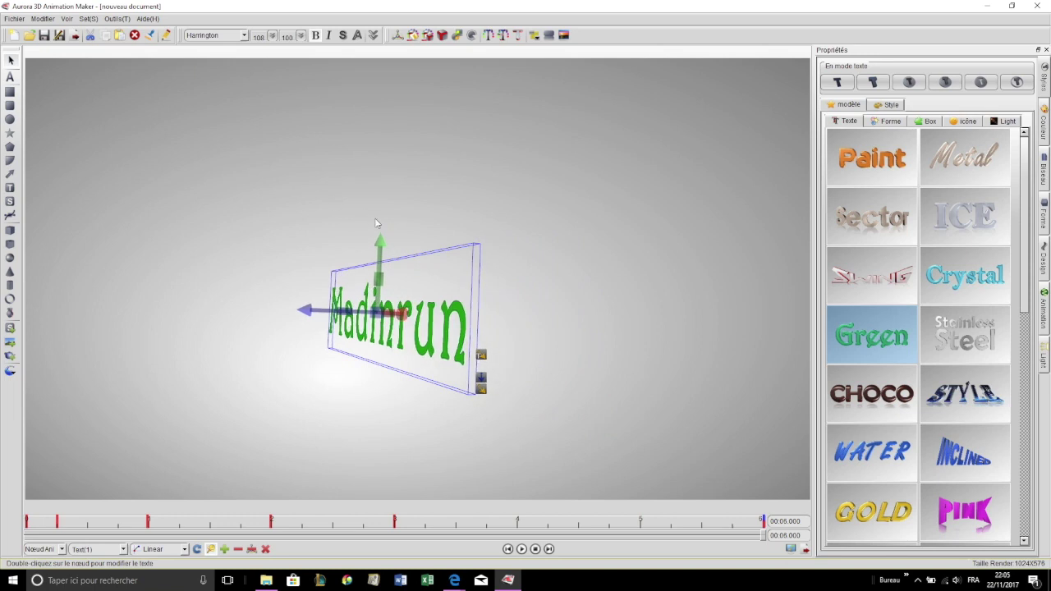
pyautogui.moveTo(379, 262); pyautogui.dragTo(441, 272)
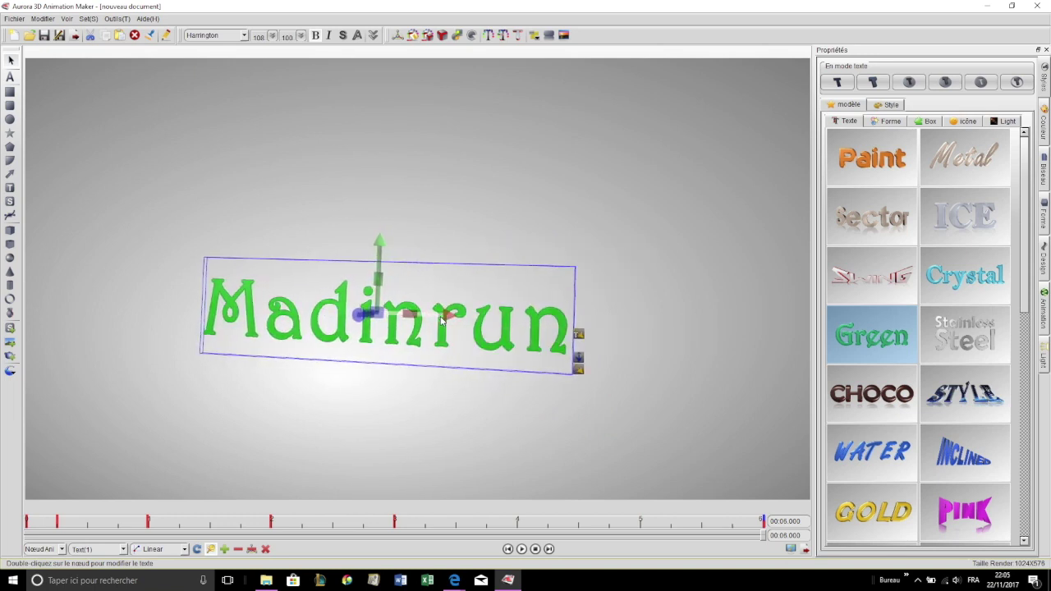
pyautogui.moveTo(375, 289); pyautogui.dragTo(383, 265)
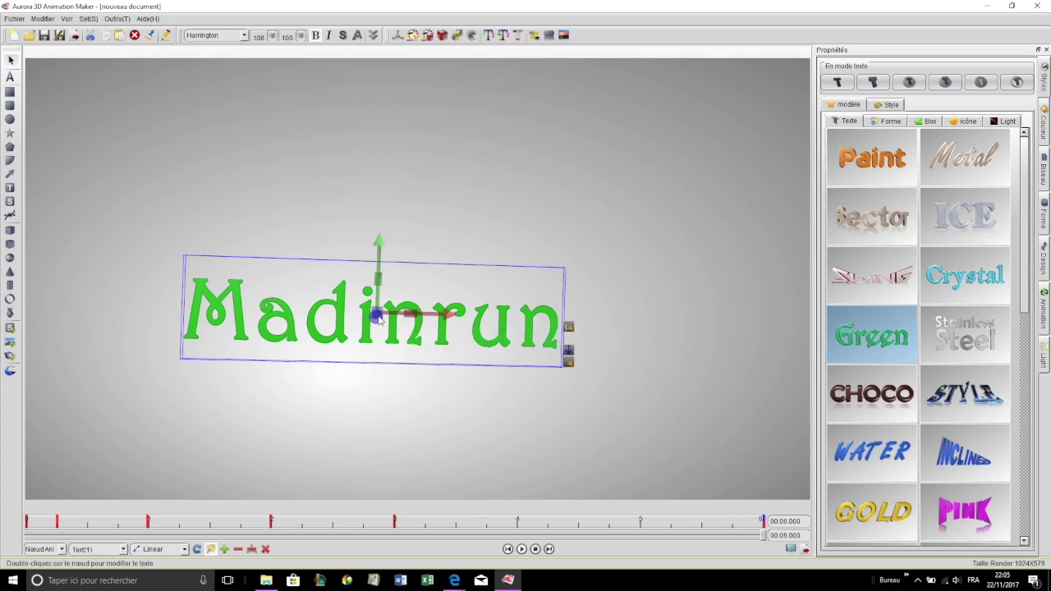
pyautogui.moveTo(380, 319); pyautogui.dragTo(382, 321)
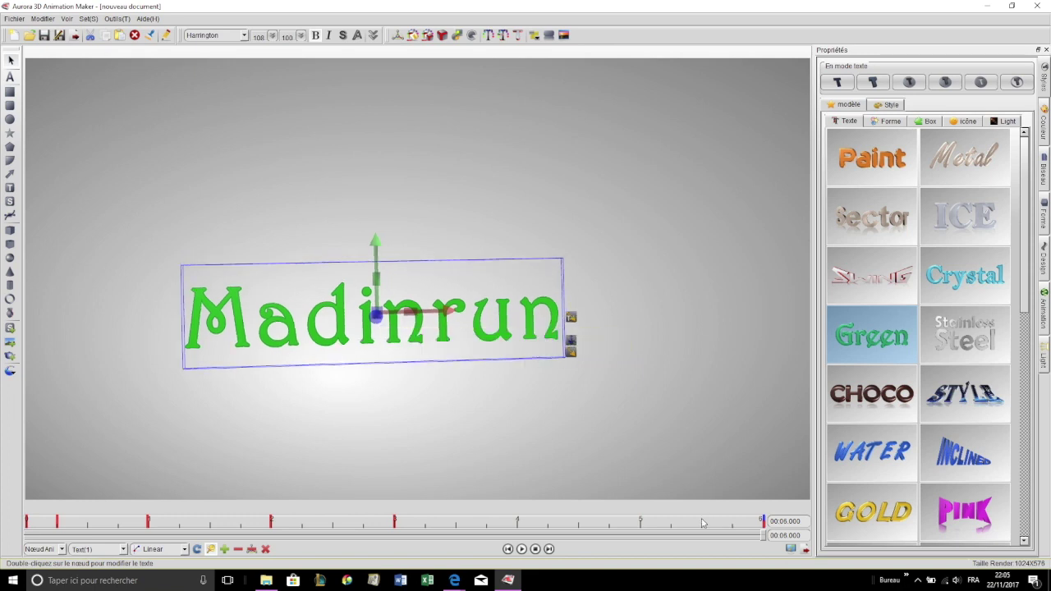
pyautogui.rightClick(765, 527)
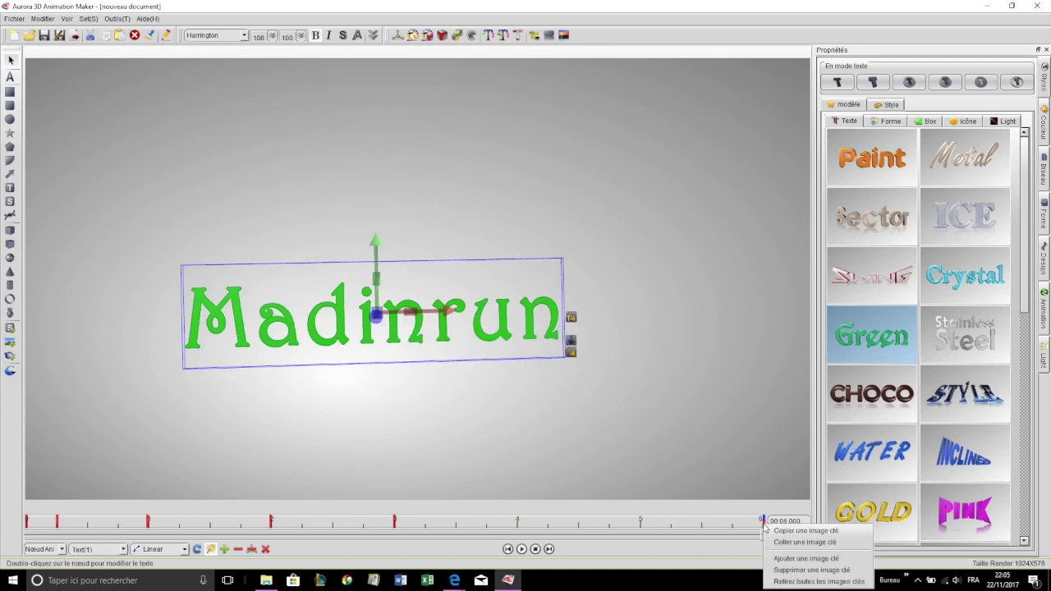
pyautogui.click(790, 559)
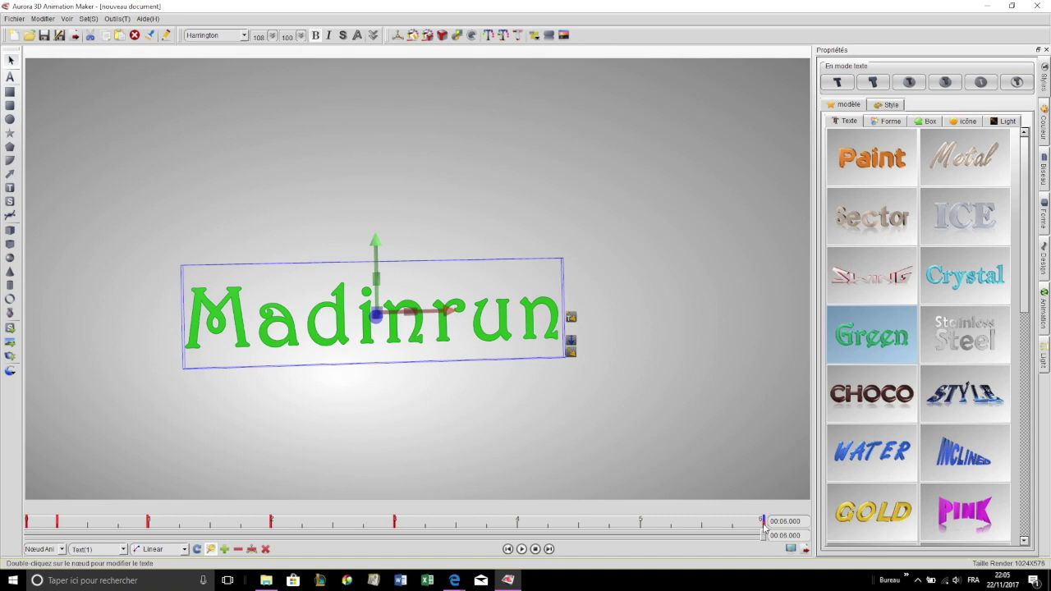
# Play the text animation through, return it to the start, and deselect the text.
pyautogui.click(535, 548)
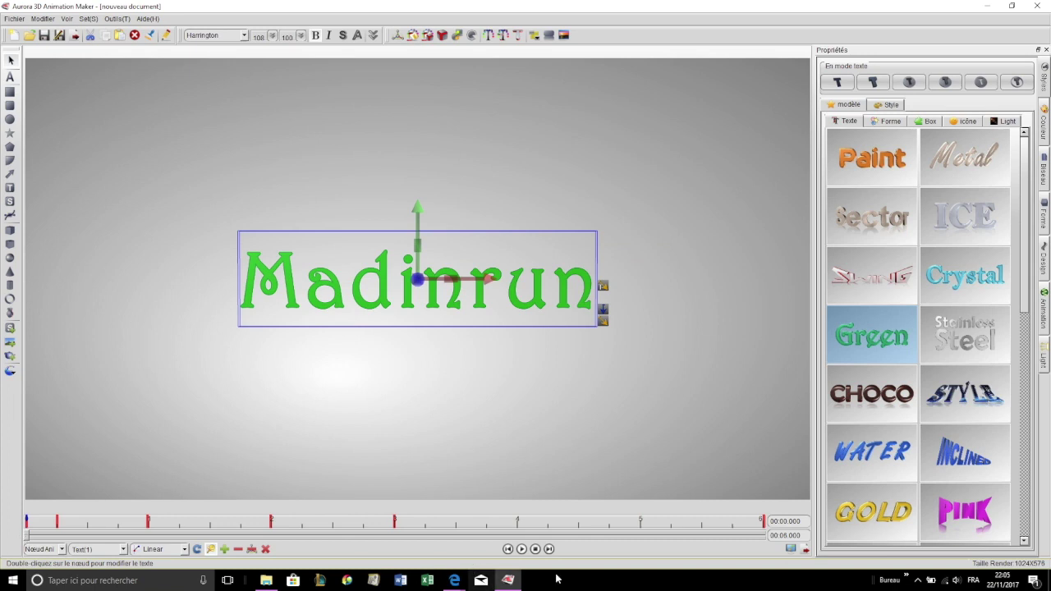
pyautogui.click(522, 548)
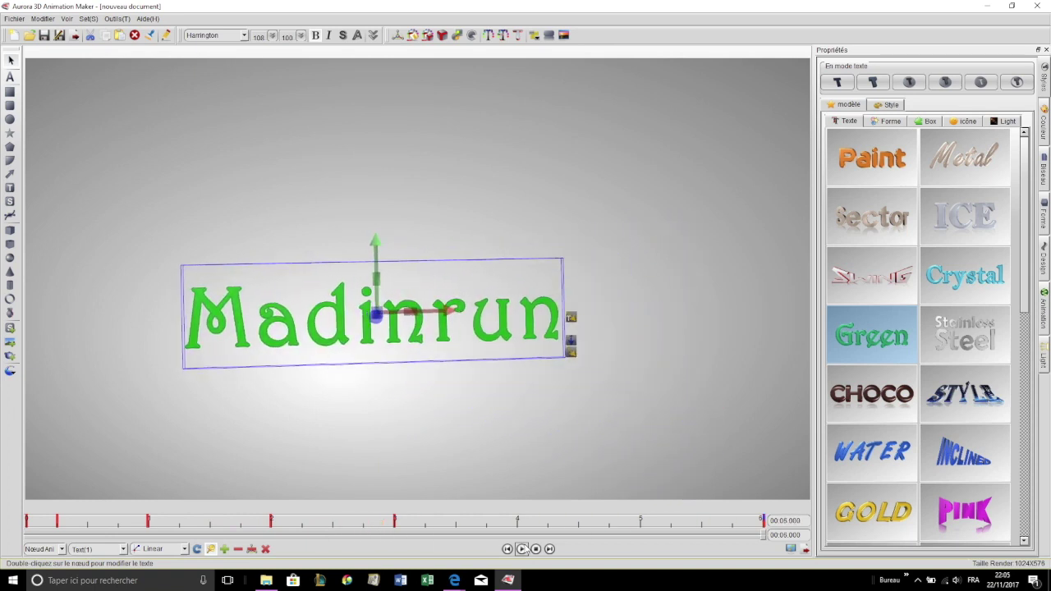
pyautogui.click(535, 549)
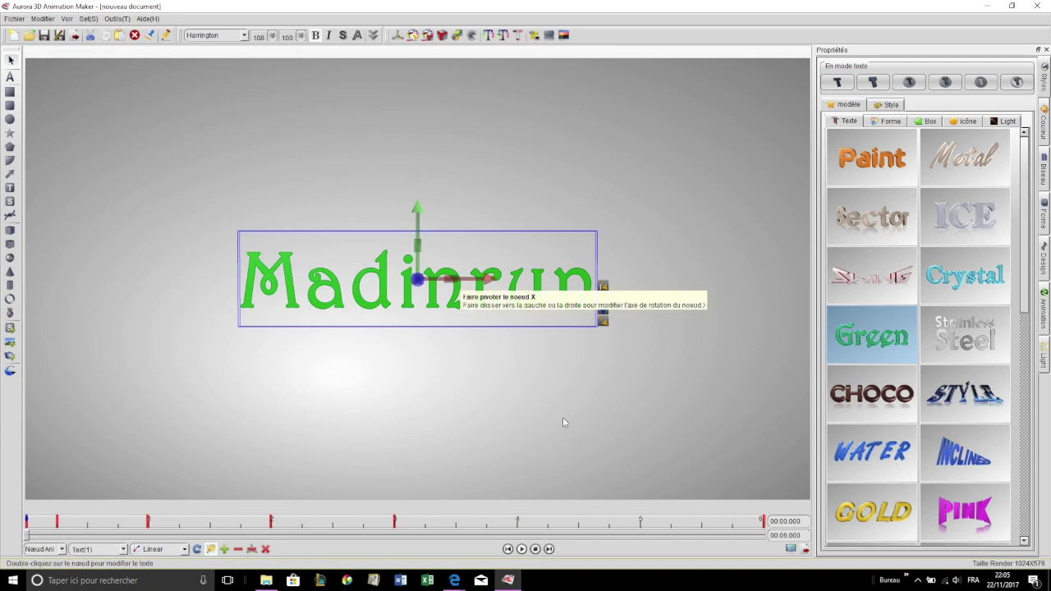
pyautogui.click(518, 378)
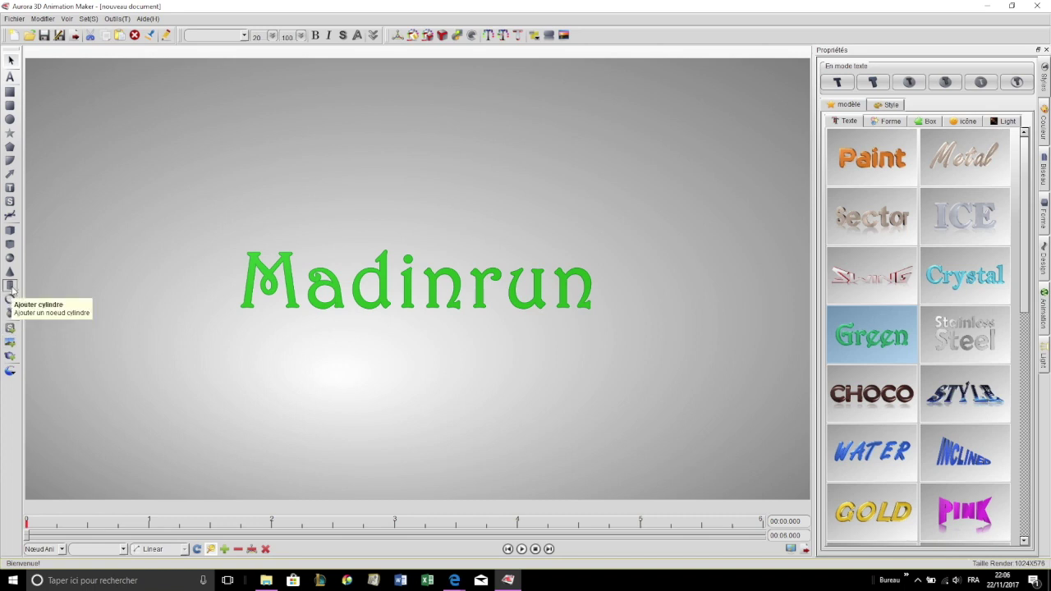
# Add a large sphere over the middle of the Madinrun text and move it up and to the left to centre it.
pyautogui.click(9, 258)
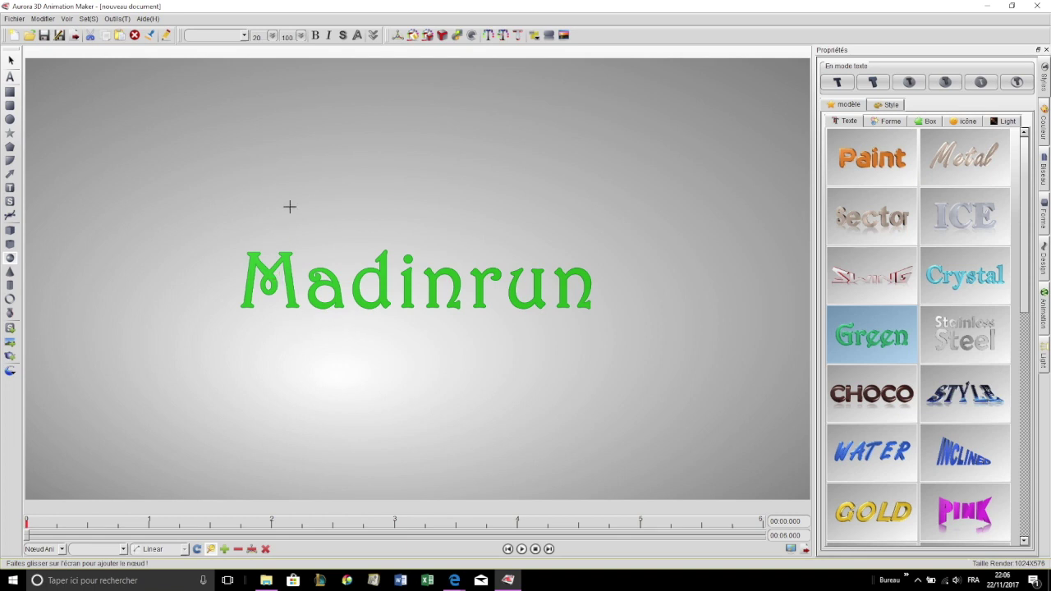
pyautogui.moveTo(302, 184); pyautogui.dragTo(598, 442)
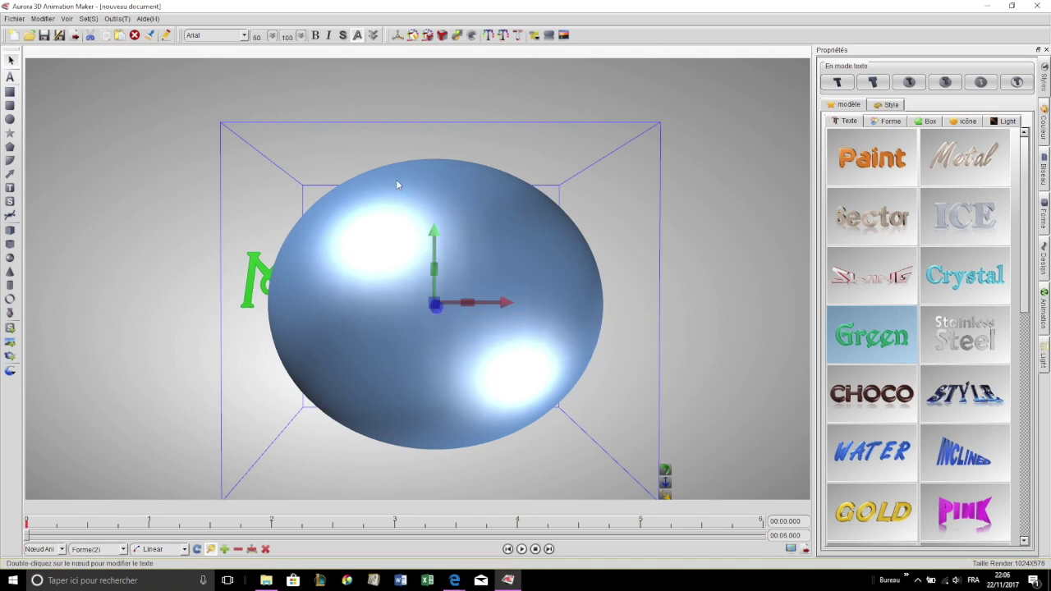
pyautogui.moveTo(396, 181); pyautogui.dragTo(381, 167)
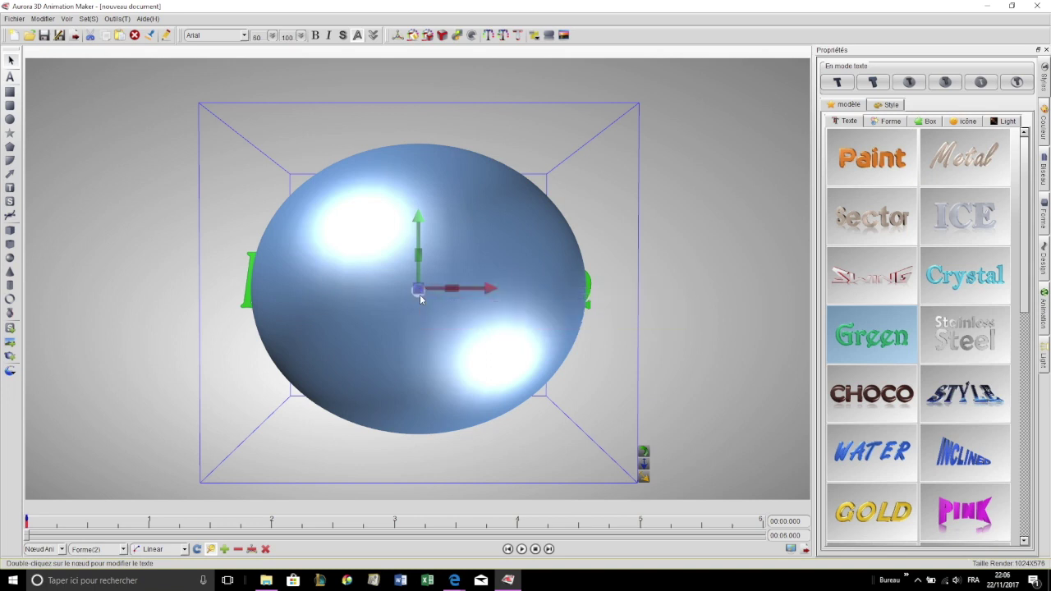
# Adjust the sphere's position and push it back in depth so it sits centred behind the Madinrun text.
pyautogui.moveTo(419, 294); pyautogui.dragTo(469, 452)
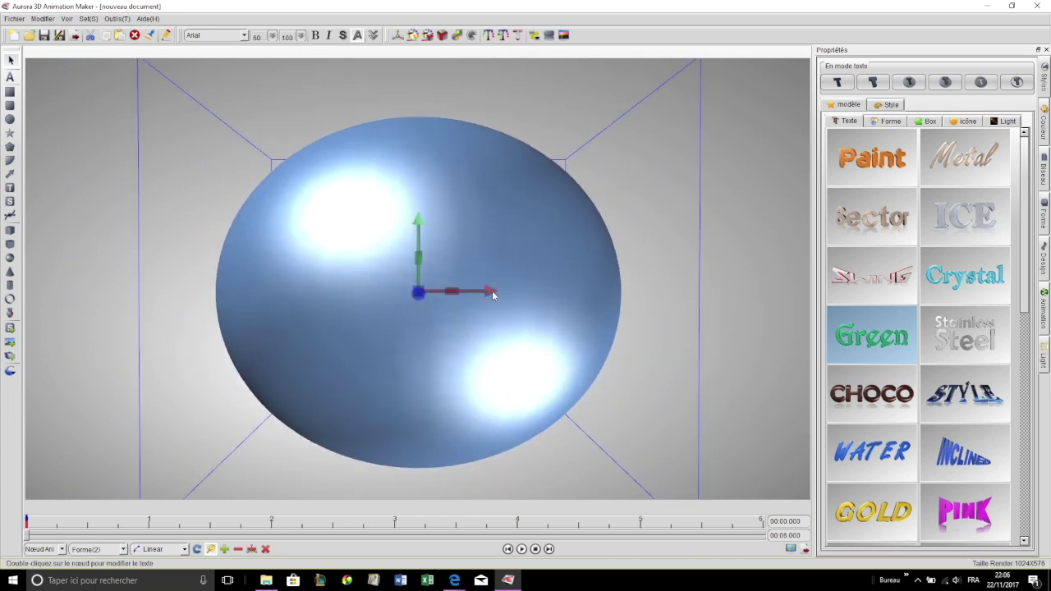
pyautogui.moveTo(488, 291); pyautogui.dragTo(357, 457)
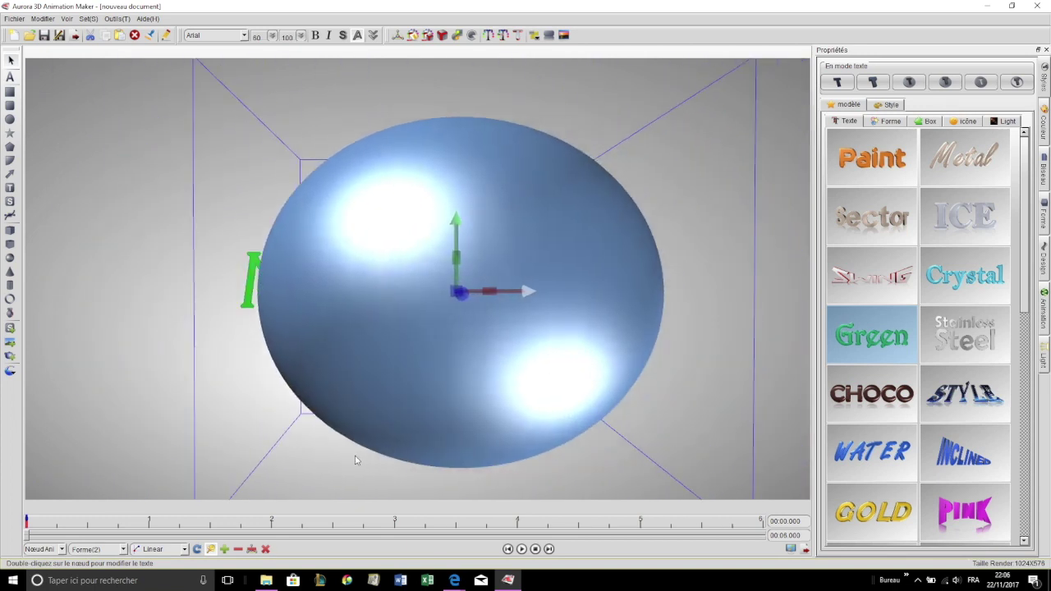
pyautogui.moveTo(452, 228); pyautogui.dragTo(549, 92)
pyautogui.click(526, 283)
pyautogui.moveTo(526, 282); pyautogui.dragTo(458, 287)
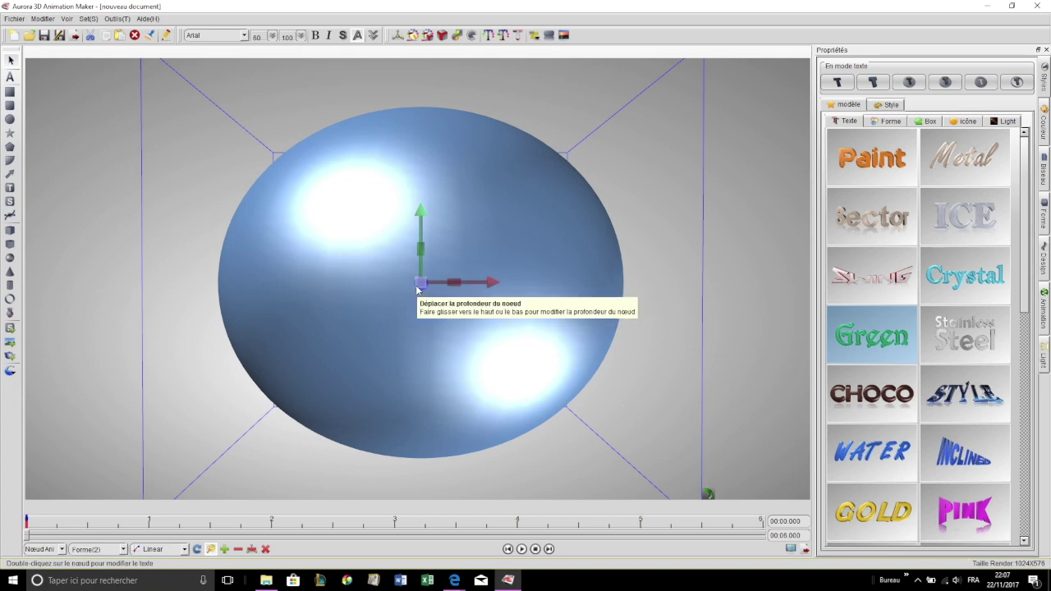
pyautogui.scroll(-3, 420, 247)
pyautogui.scroll(-3, 440, 74)
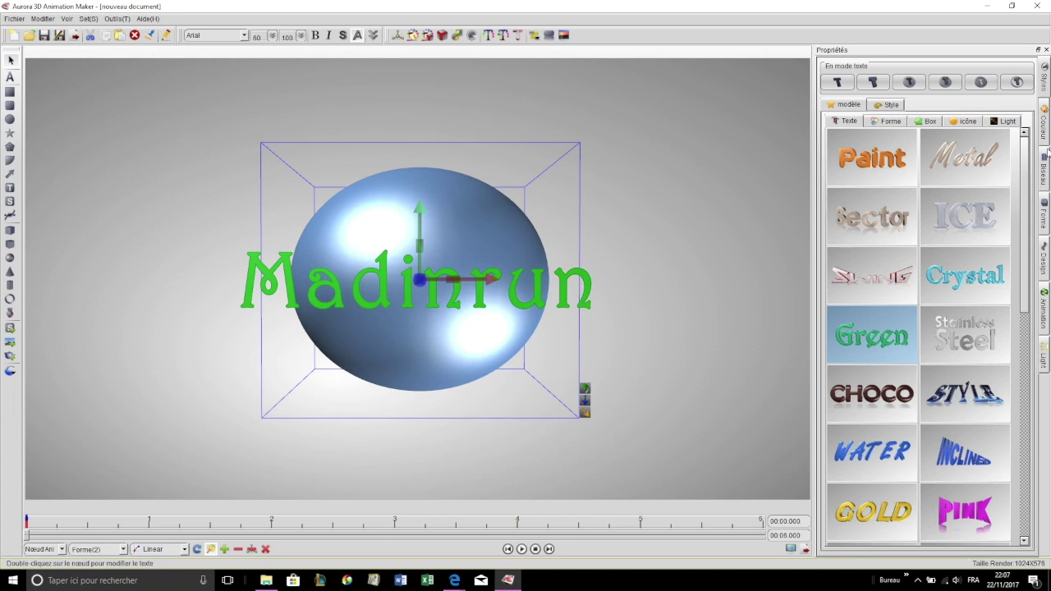
# Apply the Earth map texture to the face of the sphere, then deselect it.
pyautogui.click(1046, 271)
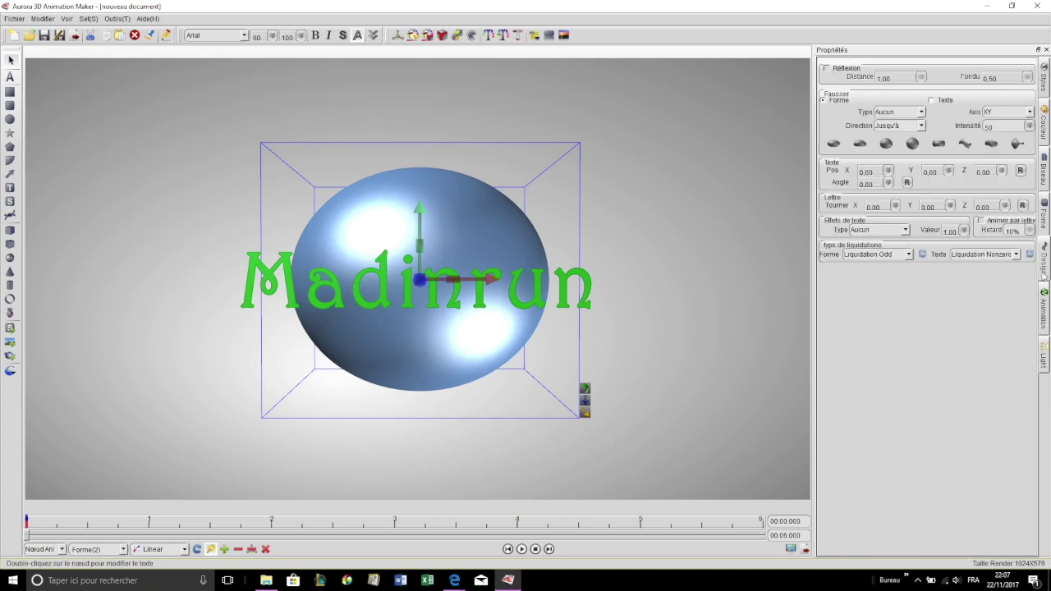
pyautogui.click(1045, 211)
pyautogui.click(1047, 174)
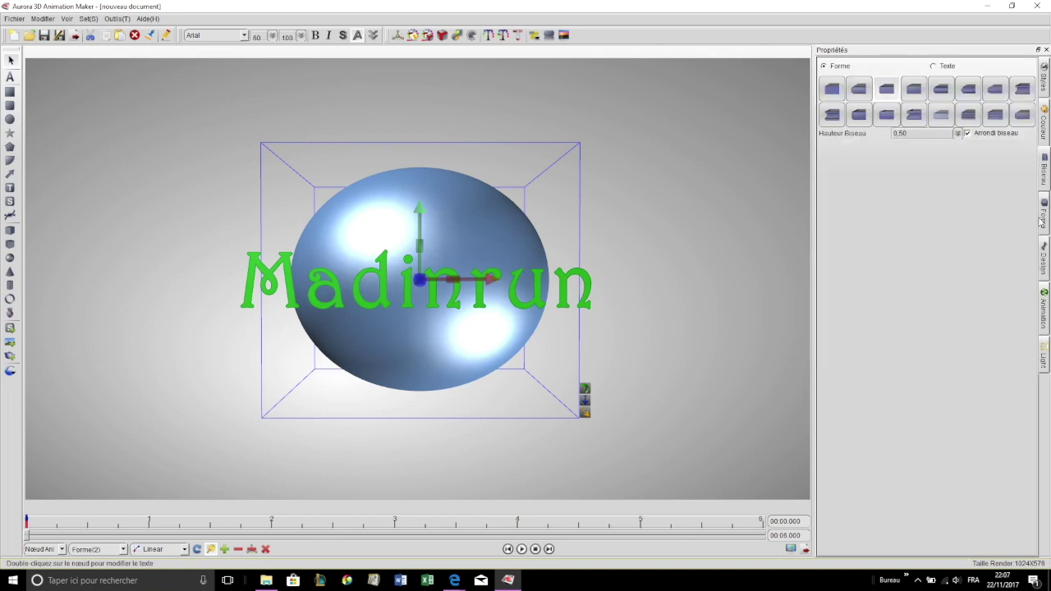
pyautogui.click(1046, 306)
pyautogui.click(1045, 355)
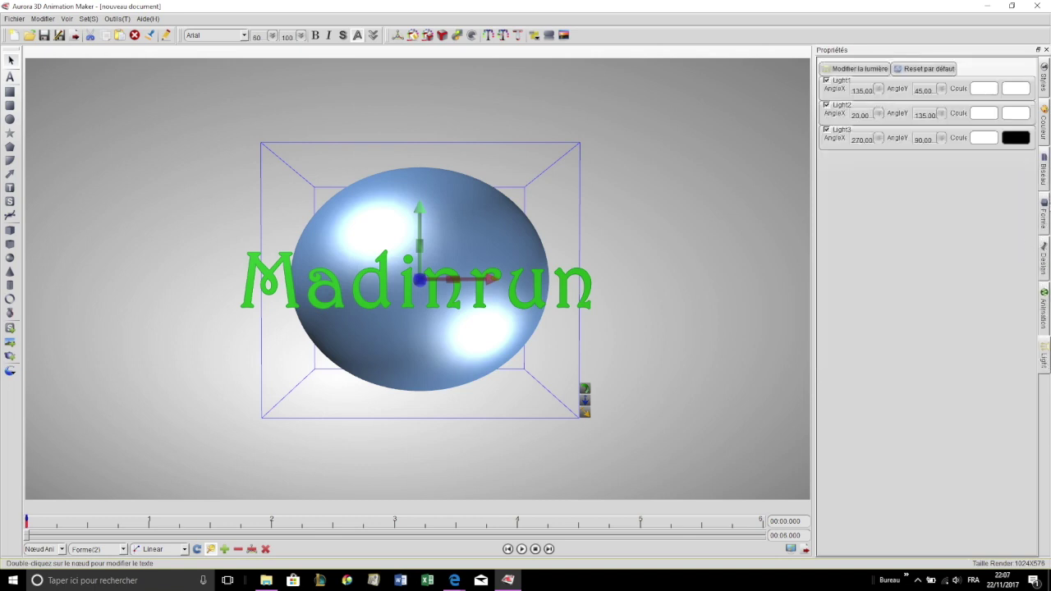
pyautogui.click(1046, 174)
pyautogui.click(1046, 124)
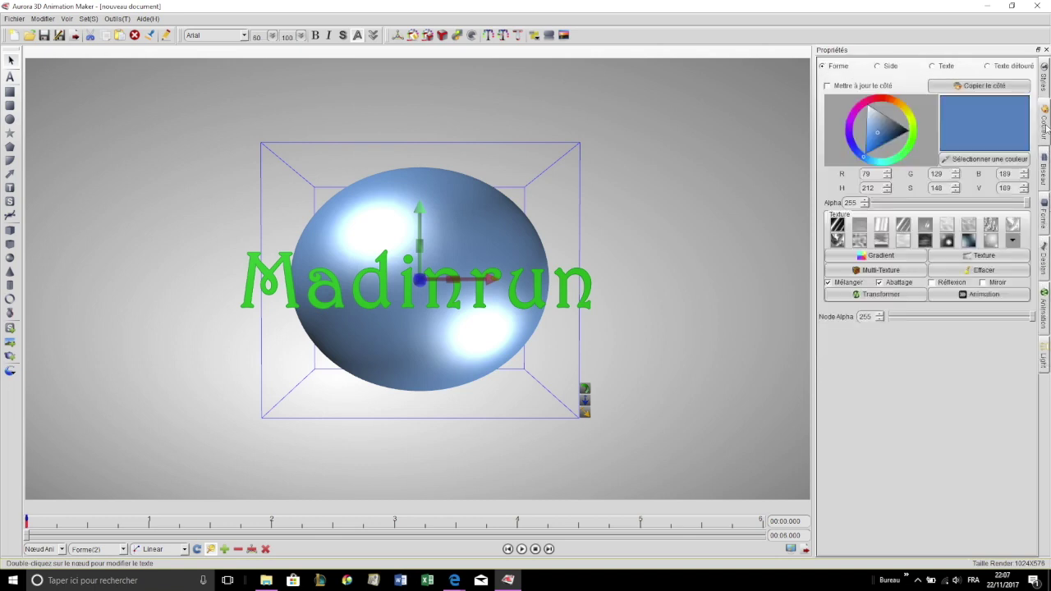
pyautogui.click(1014, 242)
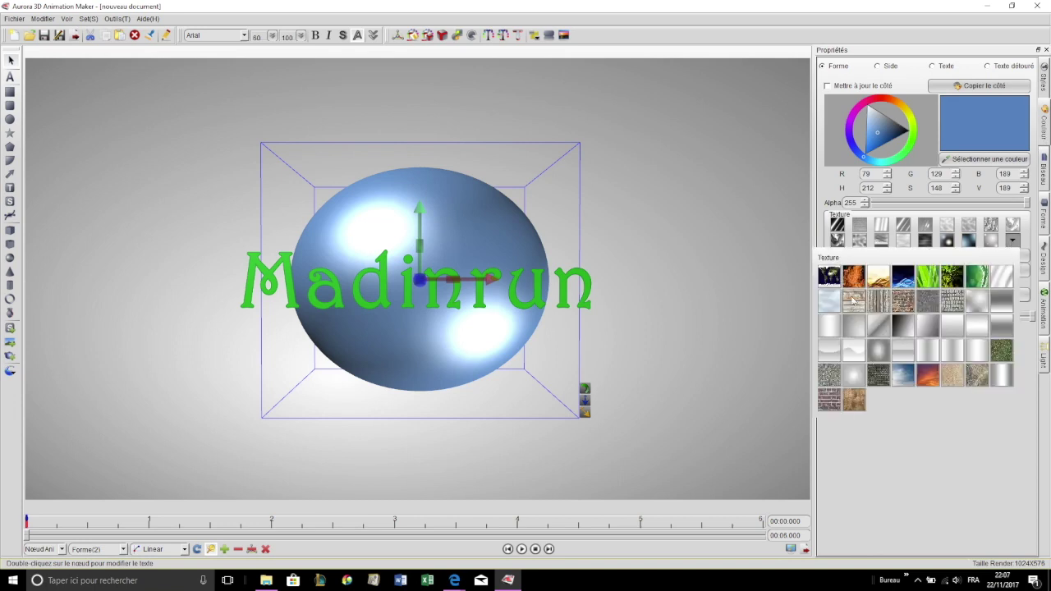
pyautogui.click(831, 277)
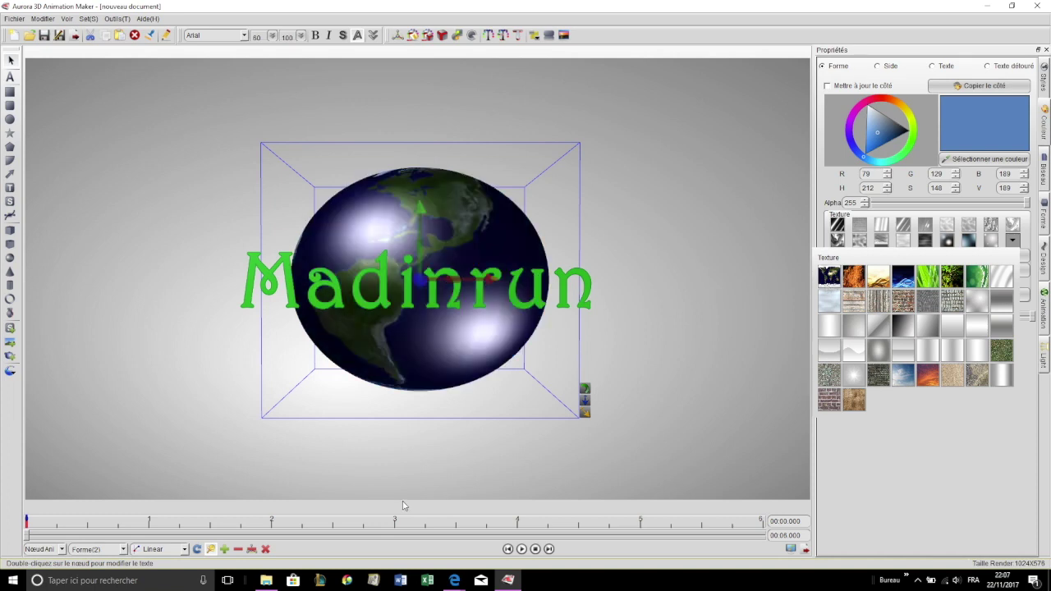
pyautogui.click(785, 286)
pyautogui.click(786, 286)
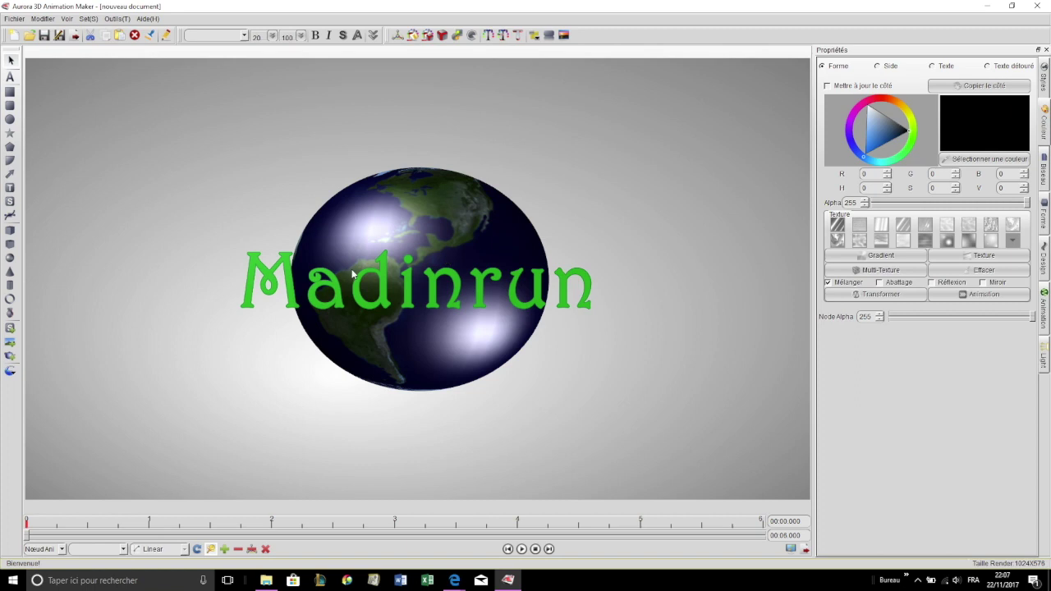
# Add a keyframe for the globe at 0 s and tilt it slightly about X.
pyautogui.click(444, 182)
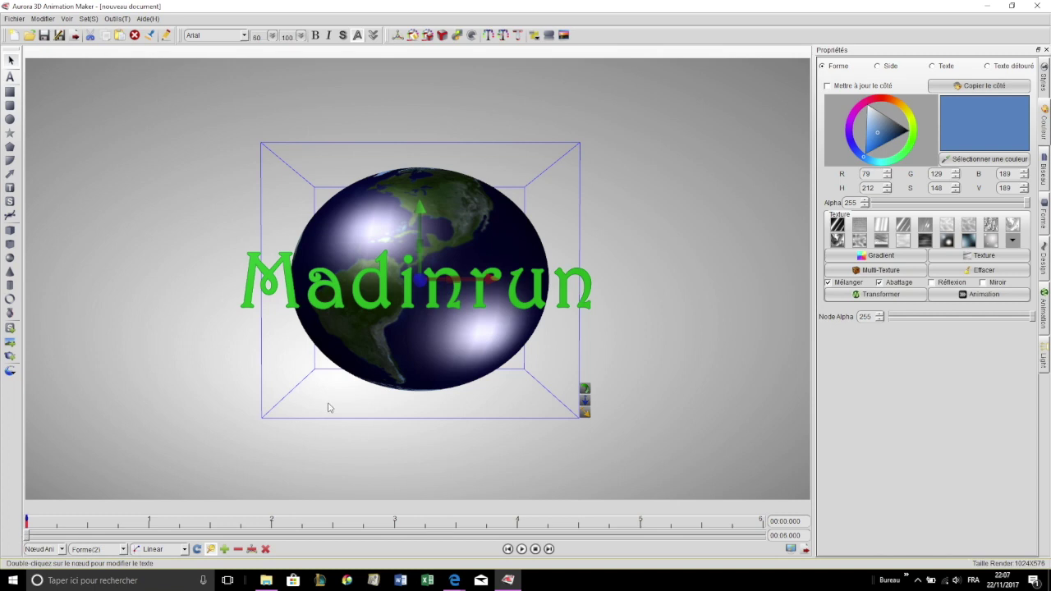
pyautogui.click(270, 275)
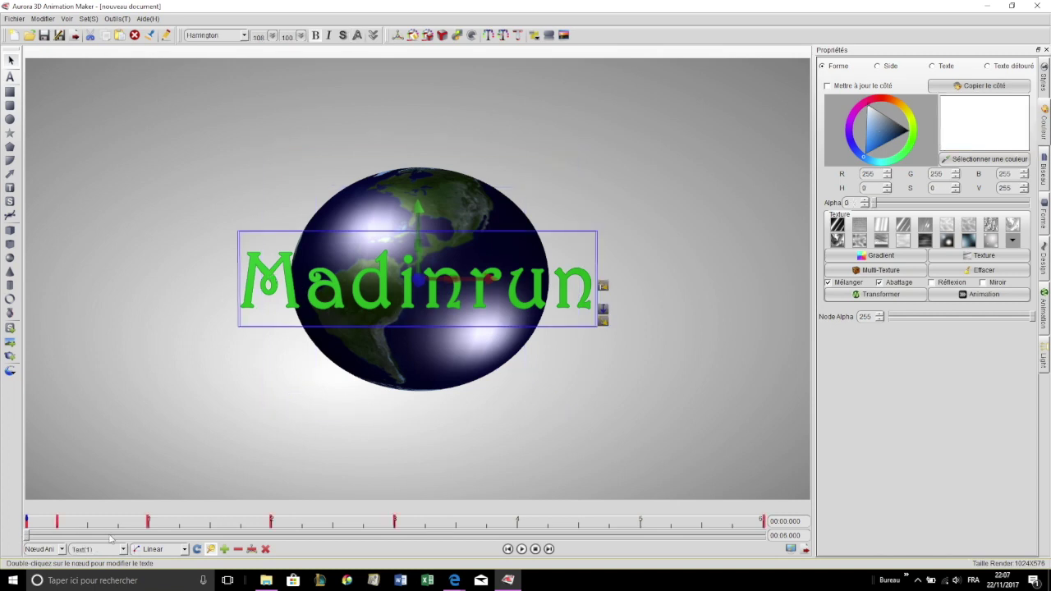
pyautogui.click(480, 212)
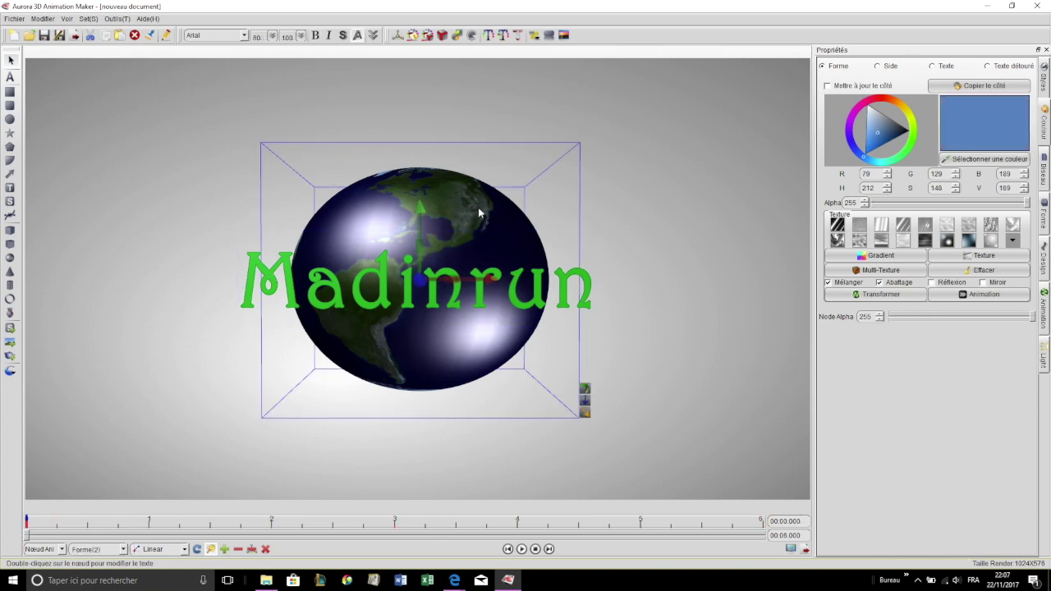
pyautogui.rightClick(28, 533)
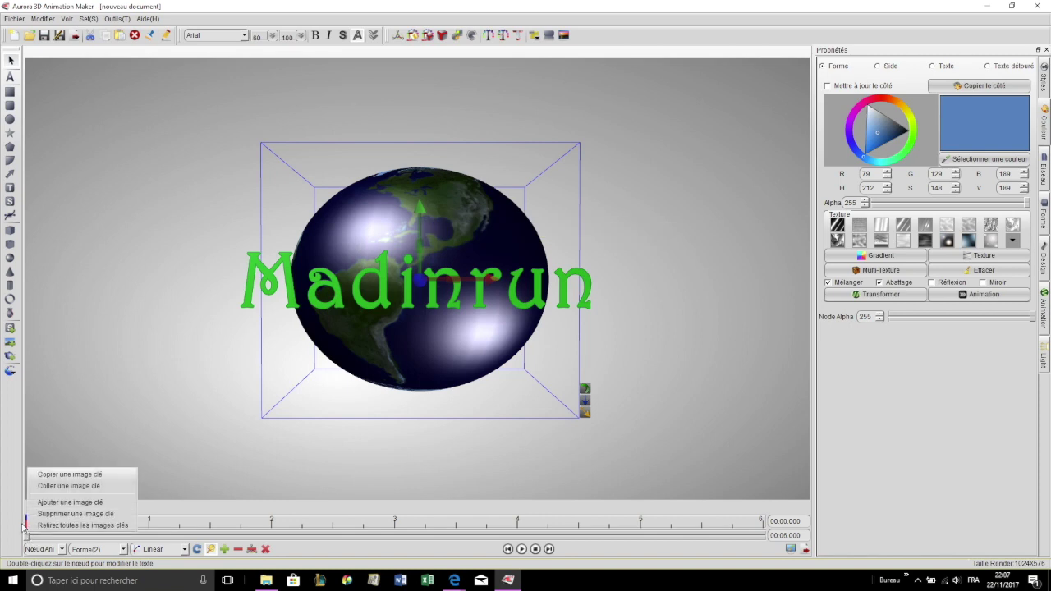
pyautogui.click(100, 503)
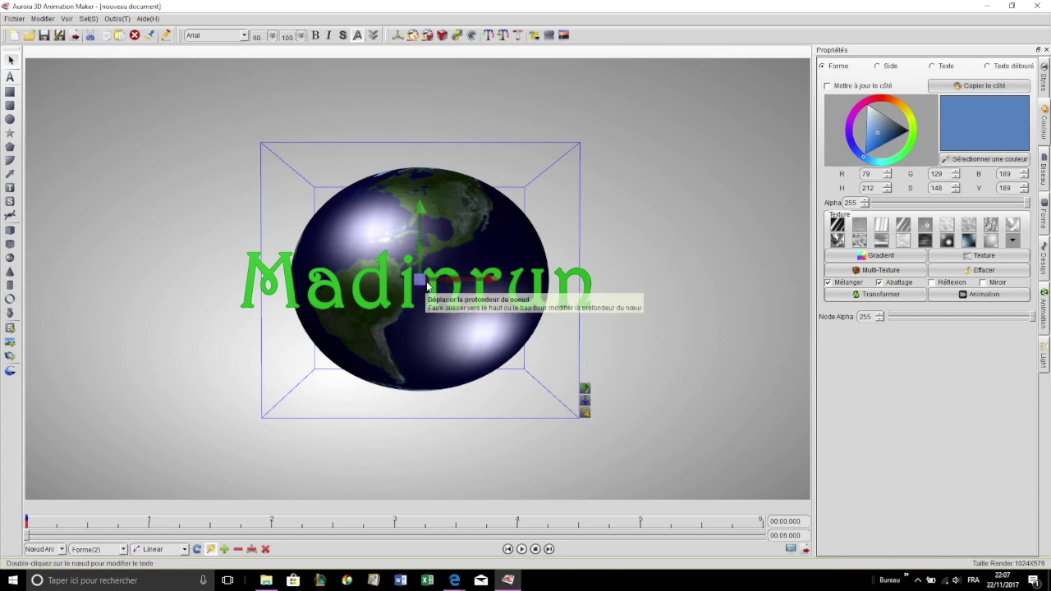
pyautogui.moveTo(441, 283); pyautogui.dragTo(385, 348)
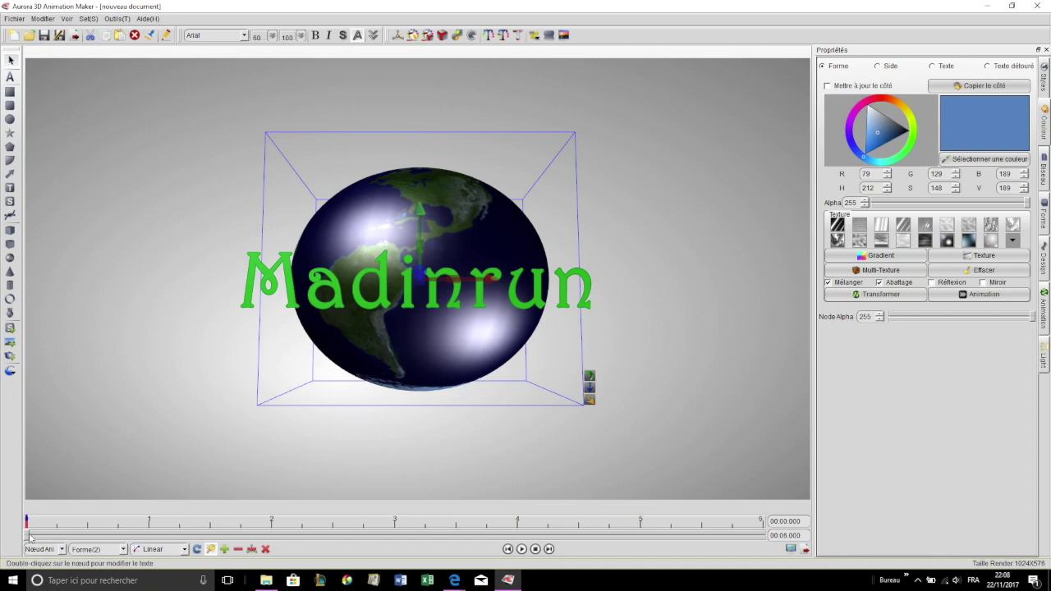
# At 0.993 s, push the globe back slightly, flip it over about X, and add a keyframe.
pyautogui.click(150, 524)
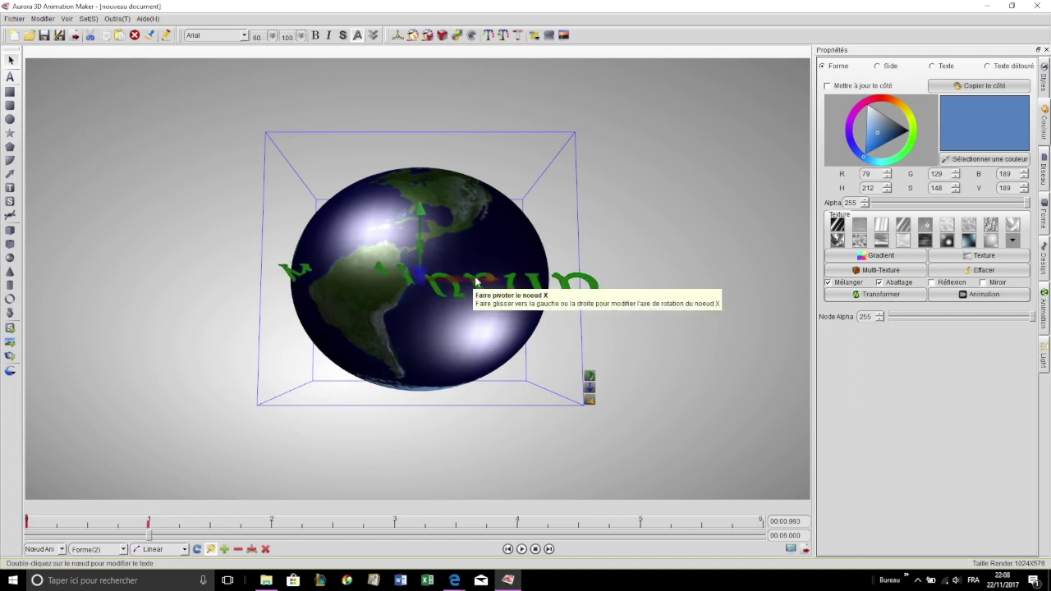
pyautogui.moveTo(419, 282); pyautogui.dragTo(448, 169)
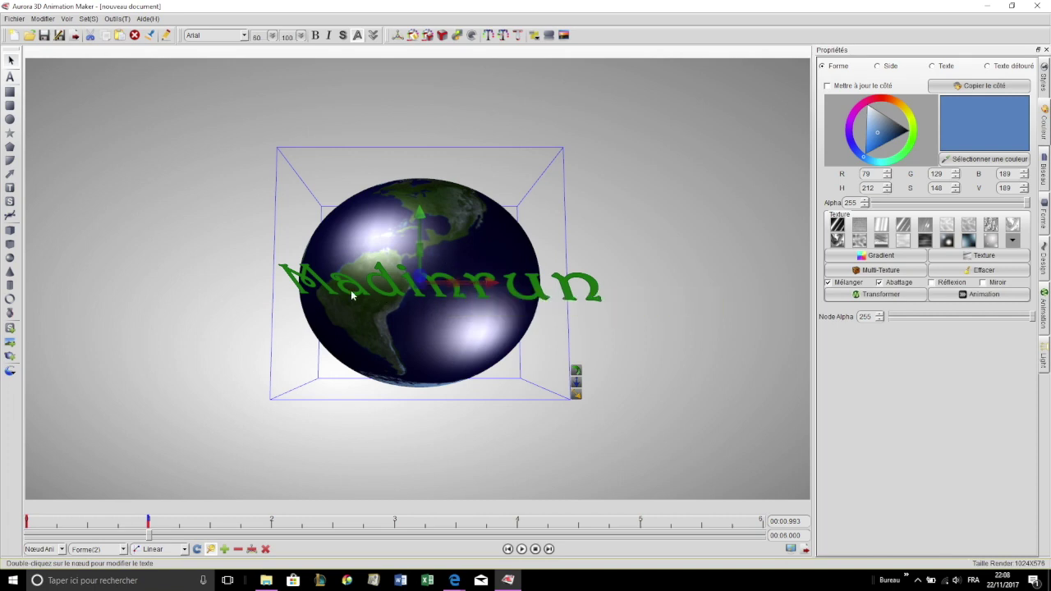
pyautogui.moveTo(477, 295); pyautogui.dragTo(486, 469)
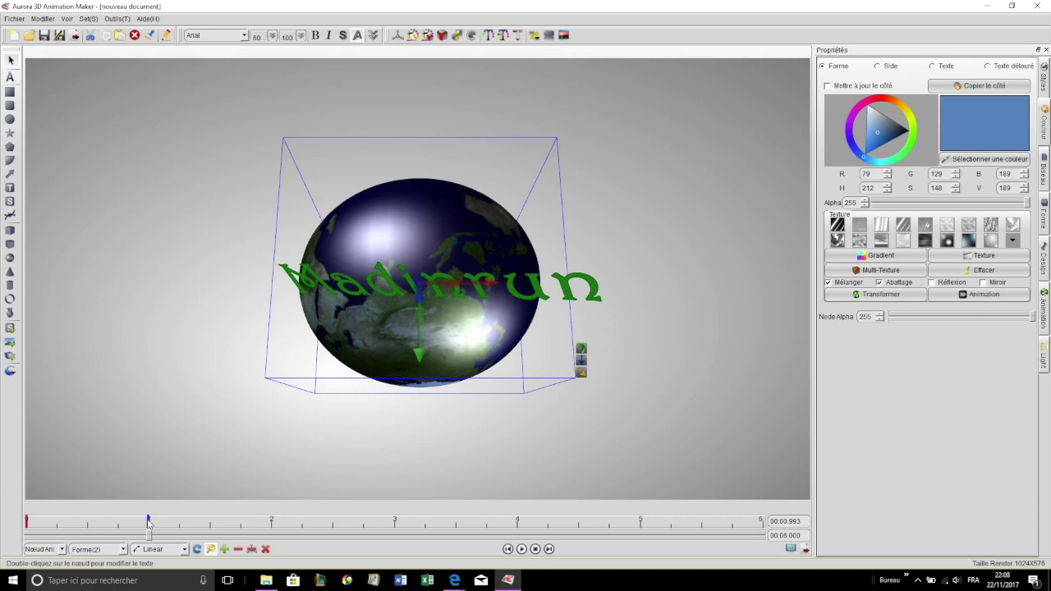
pyautogui.rightClick(149, 523)
pyautogui.click(202, 556)
# At about 2 s, turn the globe around about Y and add a keyframe.
pyautogui.click(273, 527)
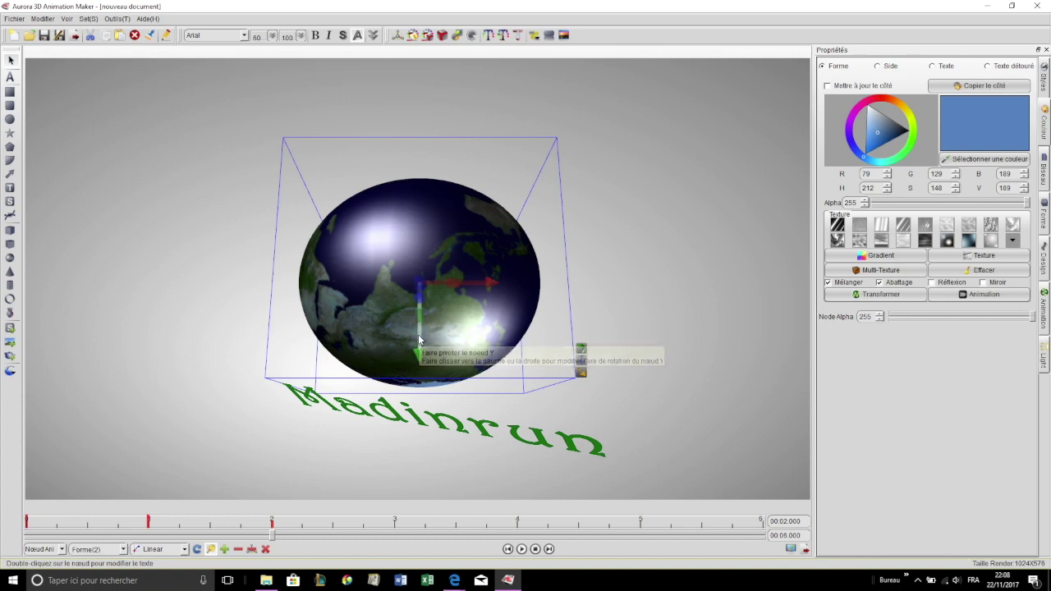
pyautogui.moveTo(418, 334); pyautogui.dragTo(234, 353)
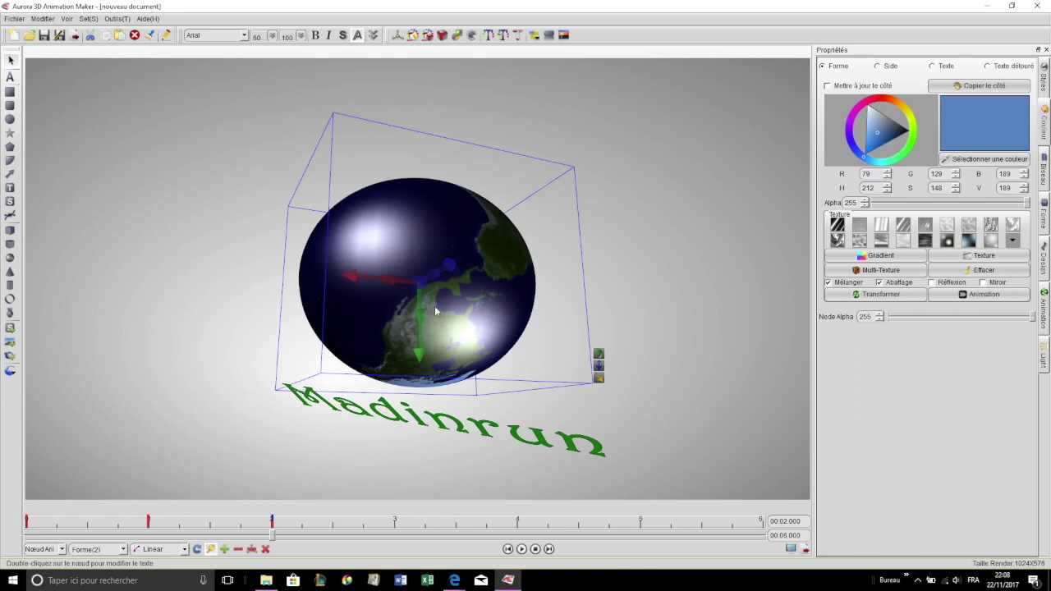
pyautogui.rightClick(274, 525)
pyautogui.click(309, 556)
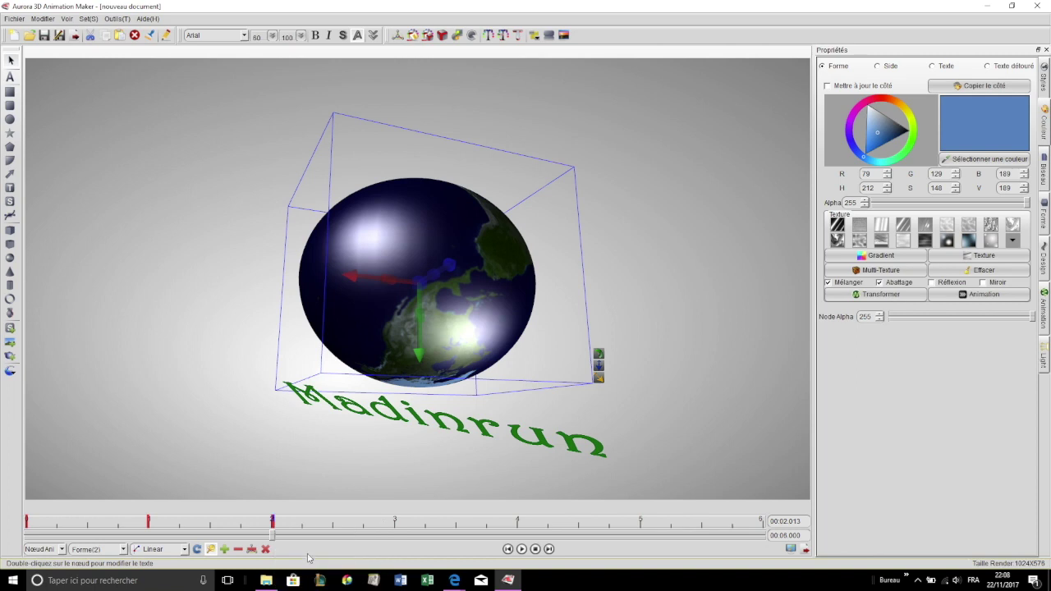
# At about 4 s, rotate the globe slightly about Z and add a keyframe.
pyautogui.click(517, 523)
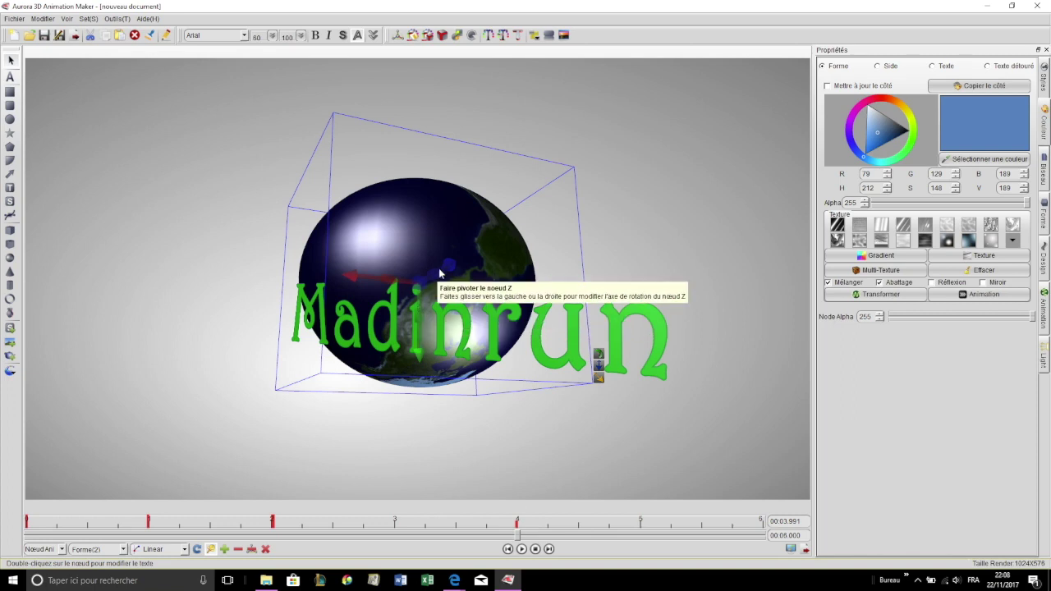
pyautogui.moveTo(441, 271); pyautogui.dragTo(794, 476)
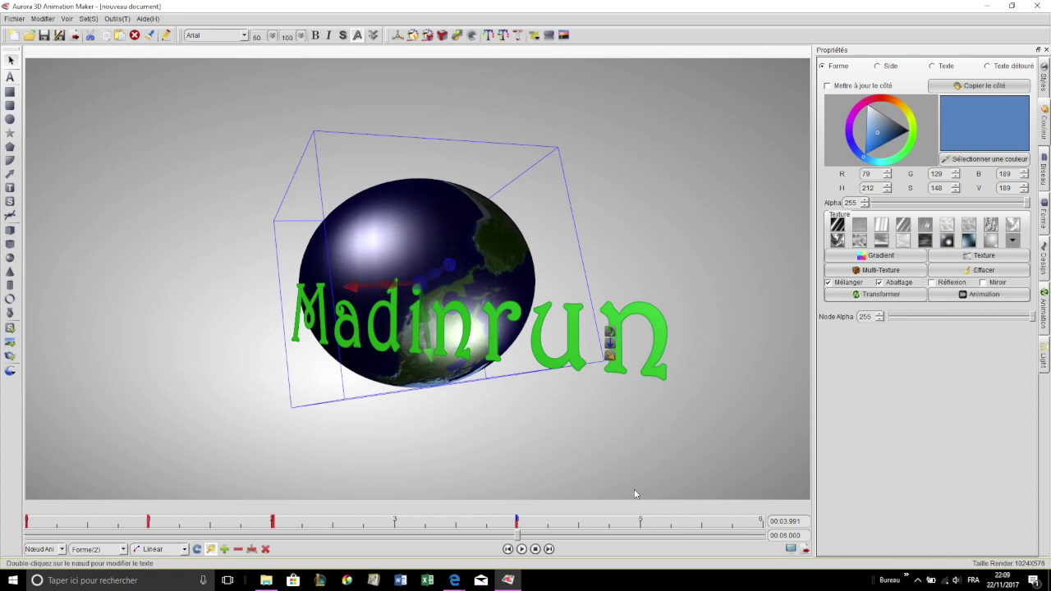
pyautogui.rightClick(517, 524)
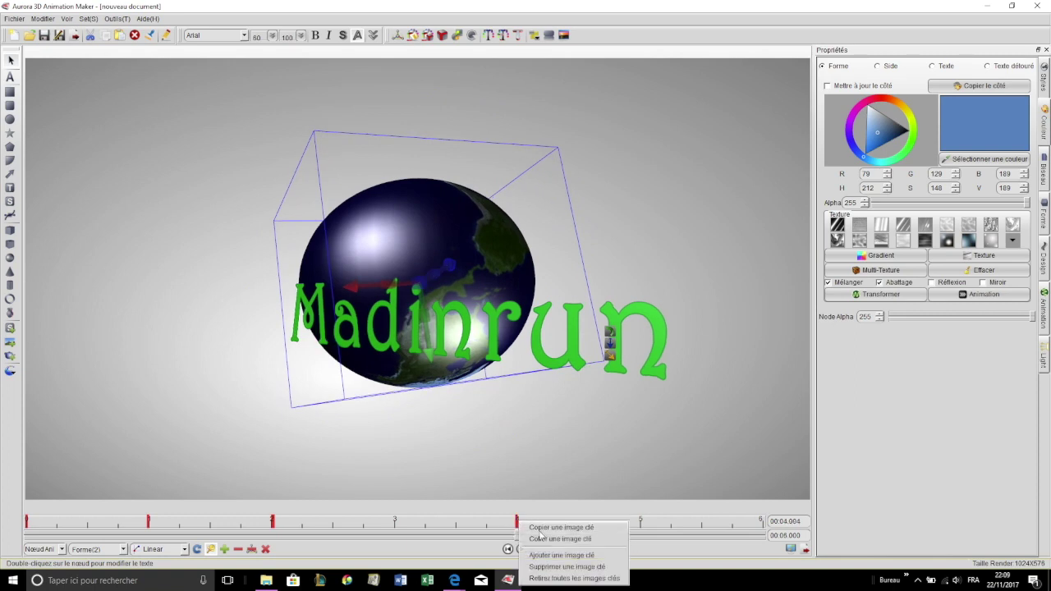
pyautogui.click(567, 560)
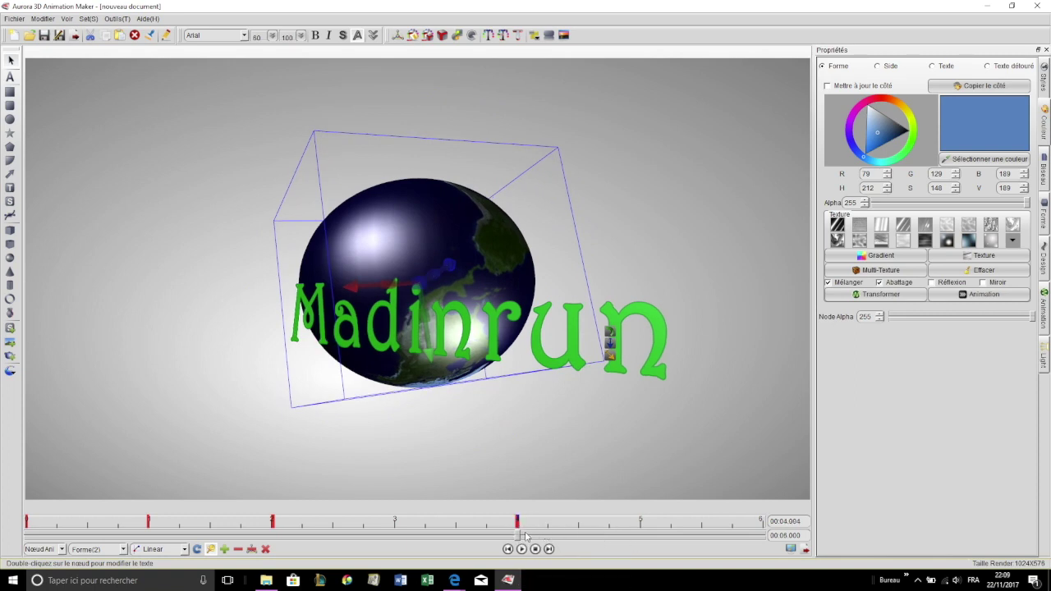
# At 6 s, move the globe to the right of the scene, bring it slightly closer, and add a keyframe.
pyautogui.moveTo(521, 536); pyautogui.dragTo(791, 536)
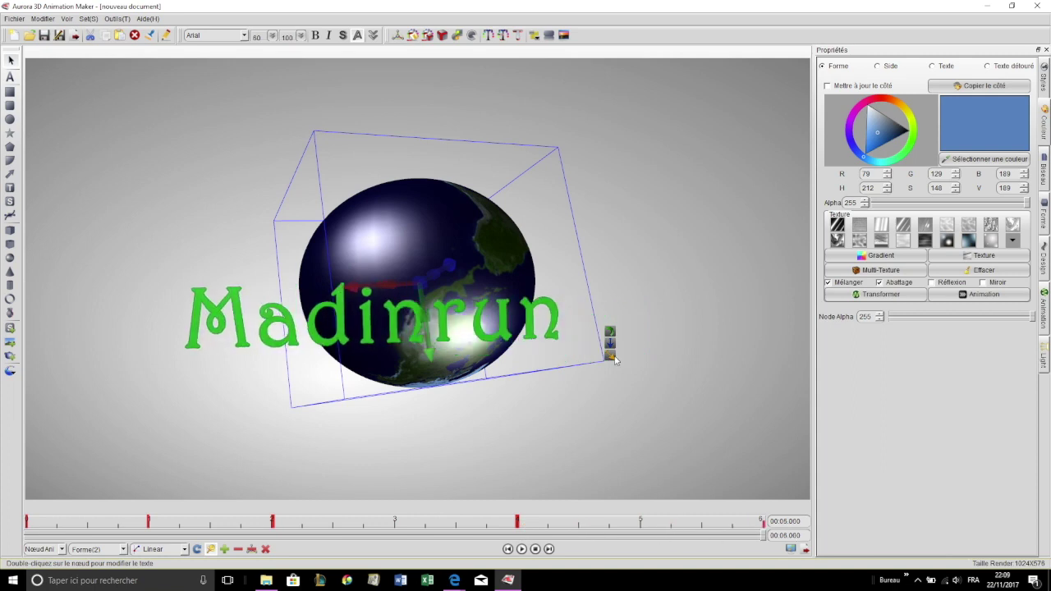
pyautogui.click(425, 153)
pyautogui.click(435, 179)
pyautogui.click(362, 170)
pyautogui.click(398, 244)
pyautogui.moveTo(420, 282); pyautogui.dragTo(598, 269)
pyautogui.rightClick(764, 524)
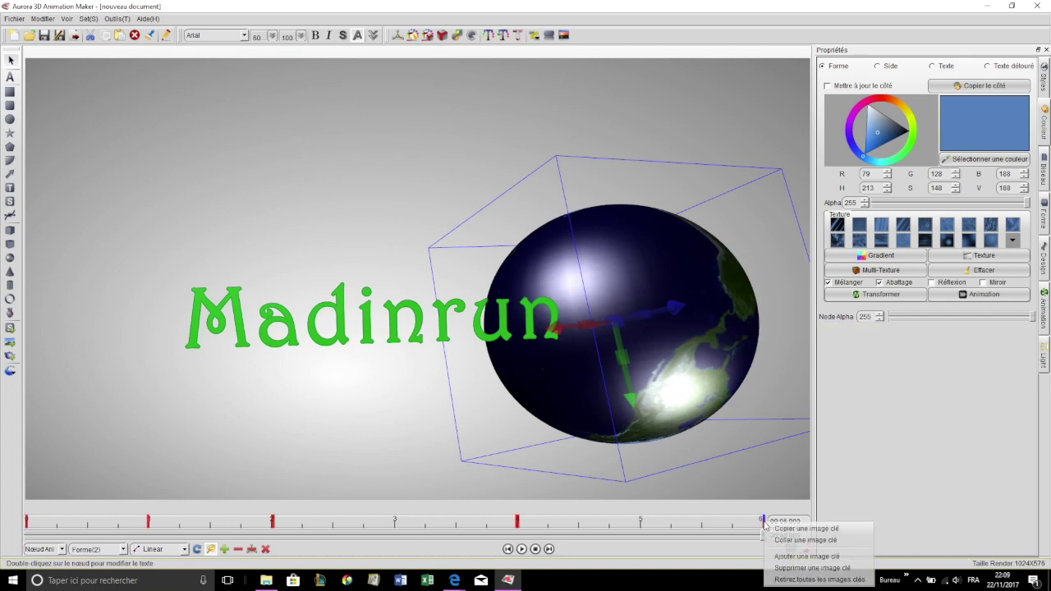
pyautogui.click(819, 565)
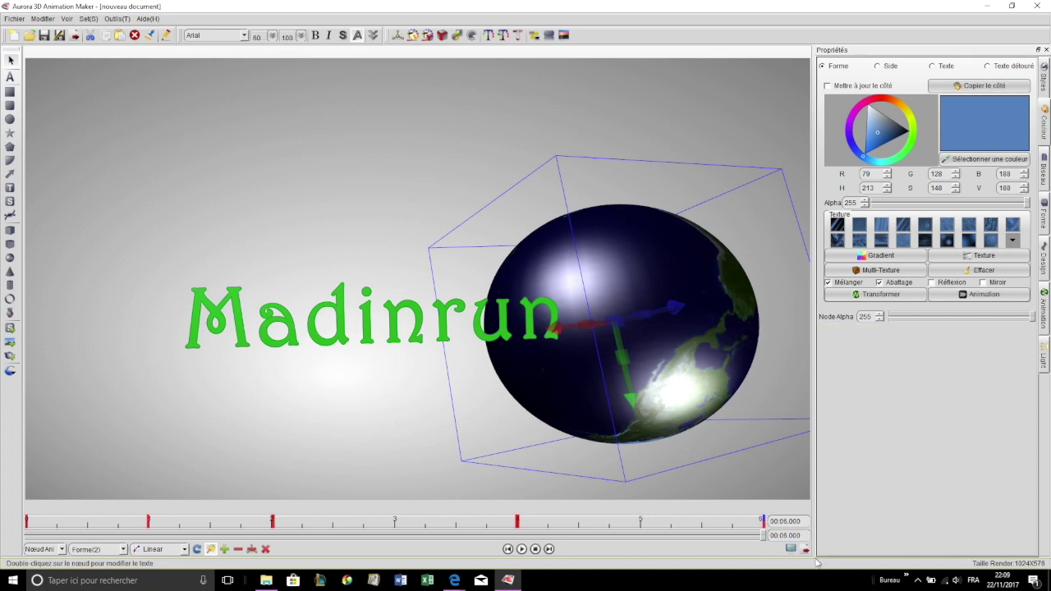
# Play the animation from the start to check the globe's motion, and return to 0 s.
pyautogui.click(537, 549)
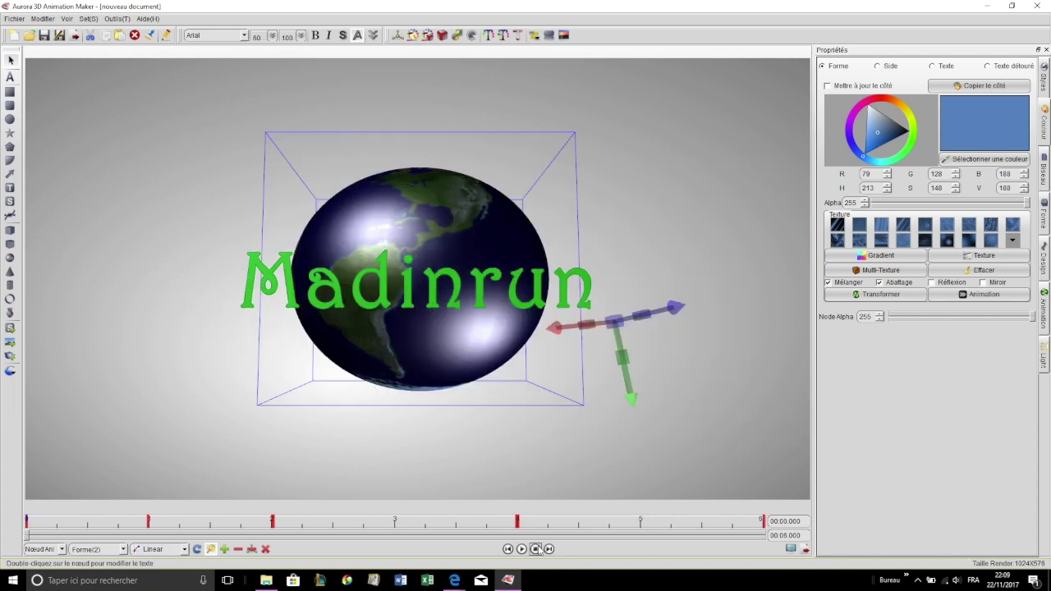
pyautogui.click(611, 463)
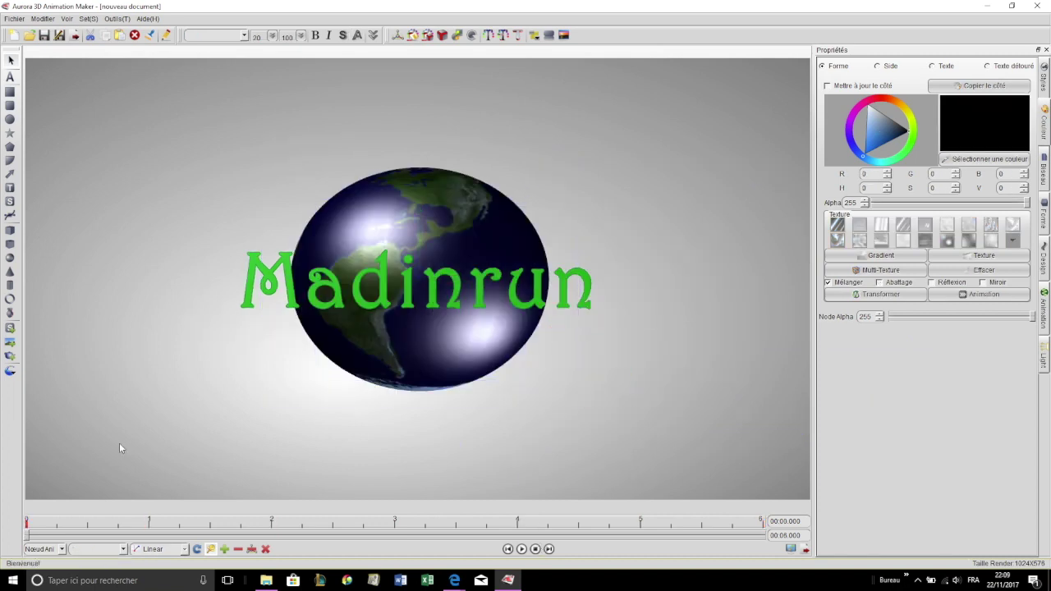
pyautogui.click(523, 549)
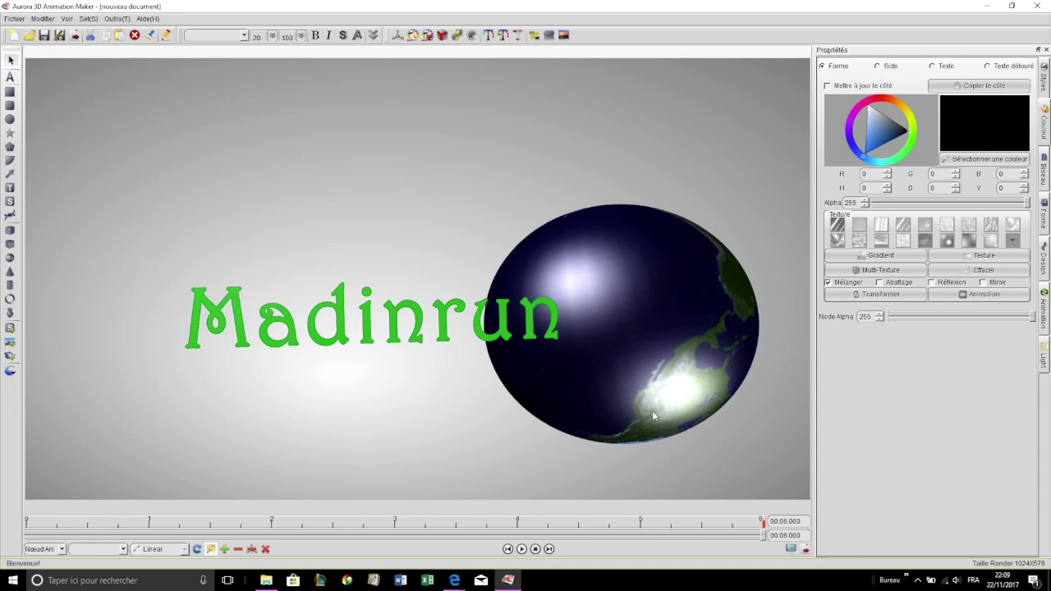
pyautogui.click(588, 373)
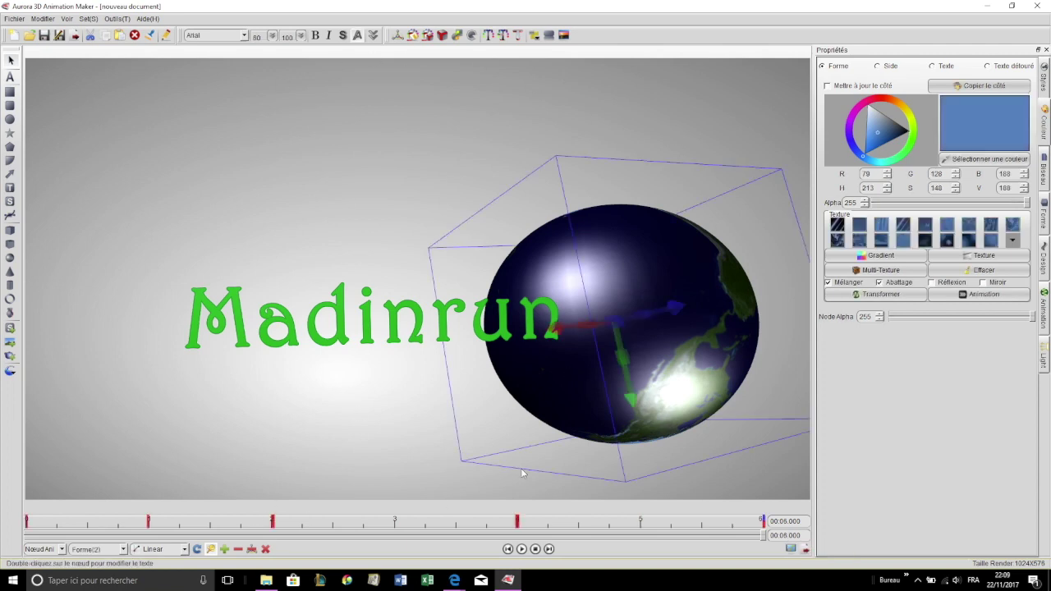
pyautogui.click(368, 331)
pyautogui.click(615, 304)
pyautogui.click(374, 206)
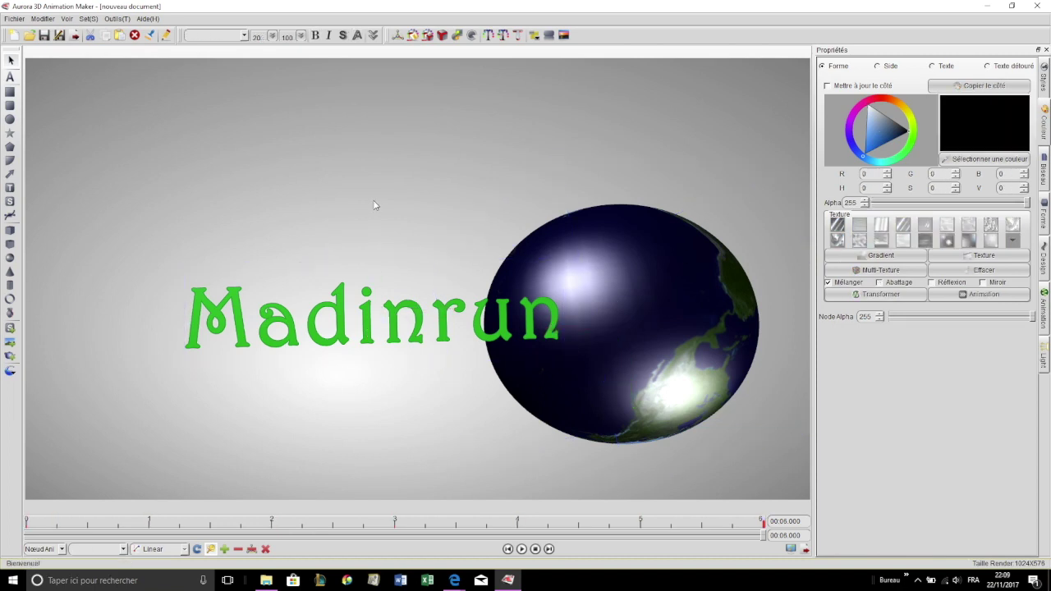
pyautogui.click(535, 549)
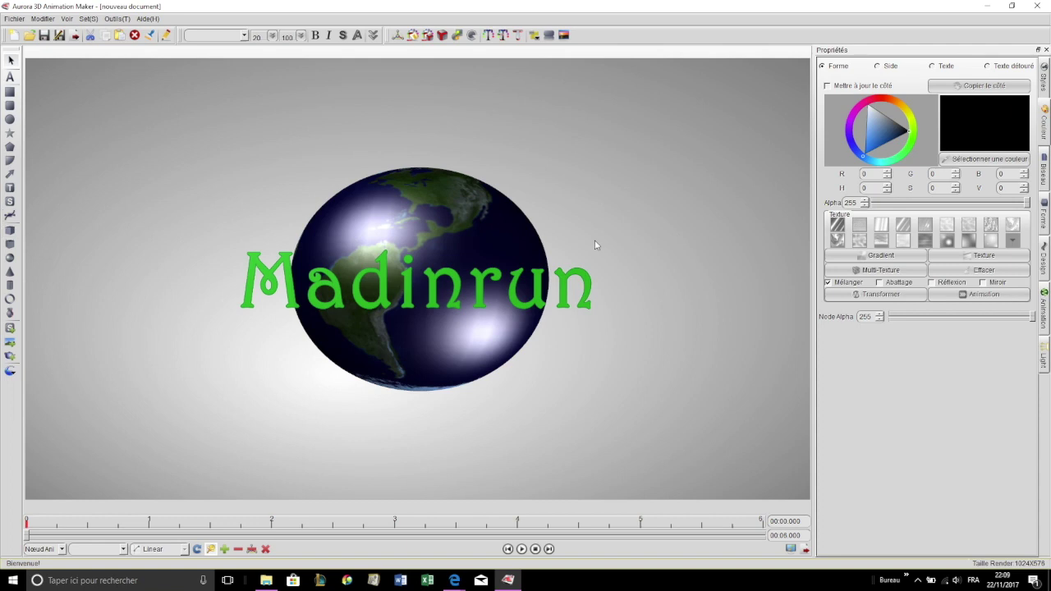
# Add a new 3D text object and place it above the word "Madinrun", over the upper part of the globe.
pyautogui.click(11, 78)
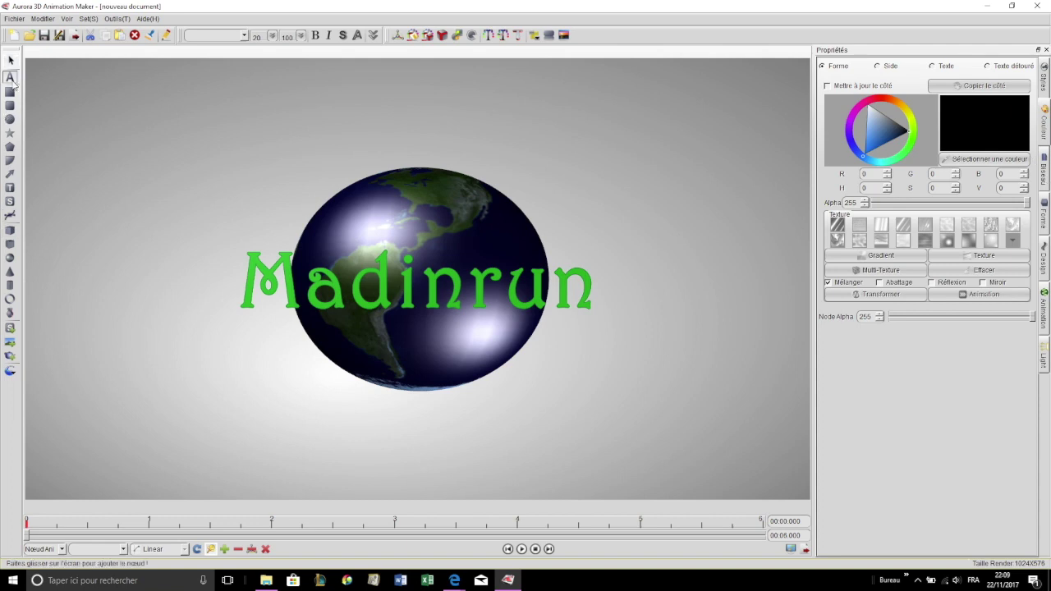
pyautogui.moveTo(452, 113); pyautogui.dragTo(805, 247)
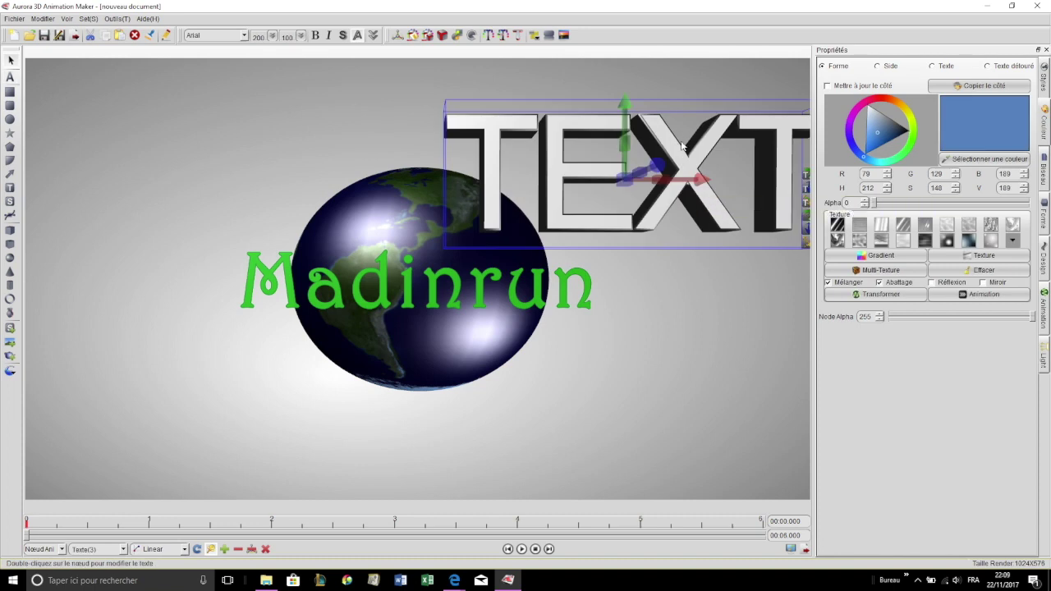
pyautogui.moveTo(678, 153); pyautogui.dragTo(448, 144)
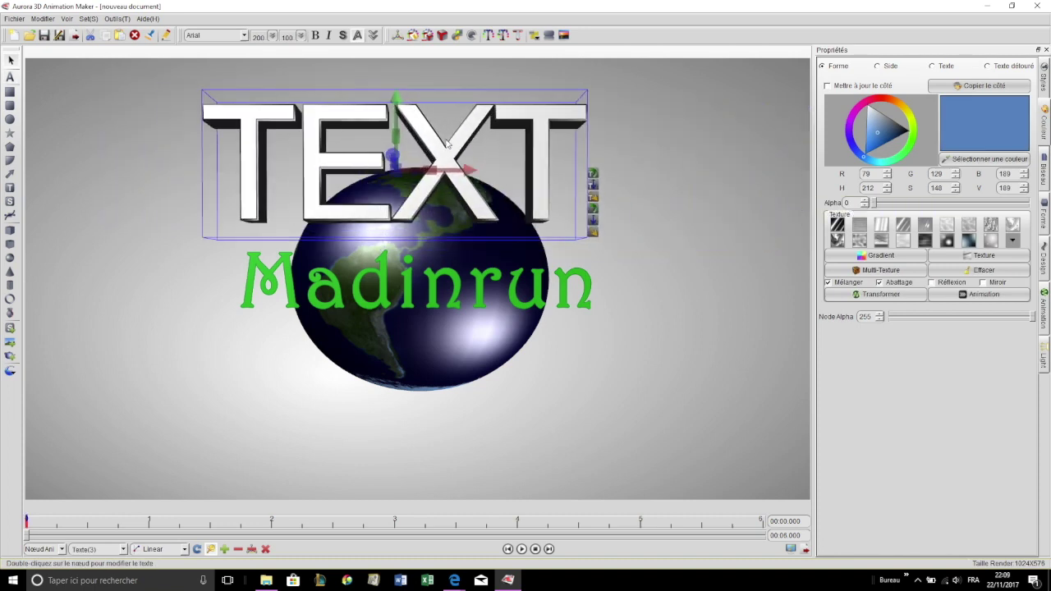
# Set the new text's font size to 101 and change its wording to "Abonne TOI".
pyautogui.doubleClick(436, 152)
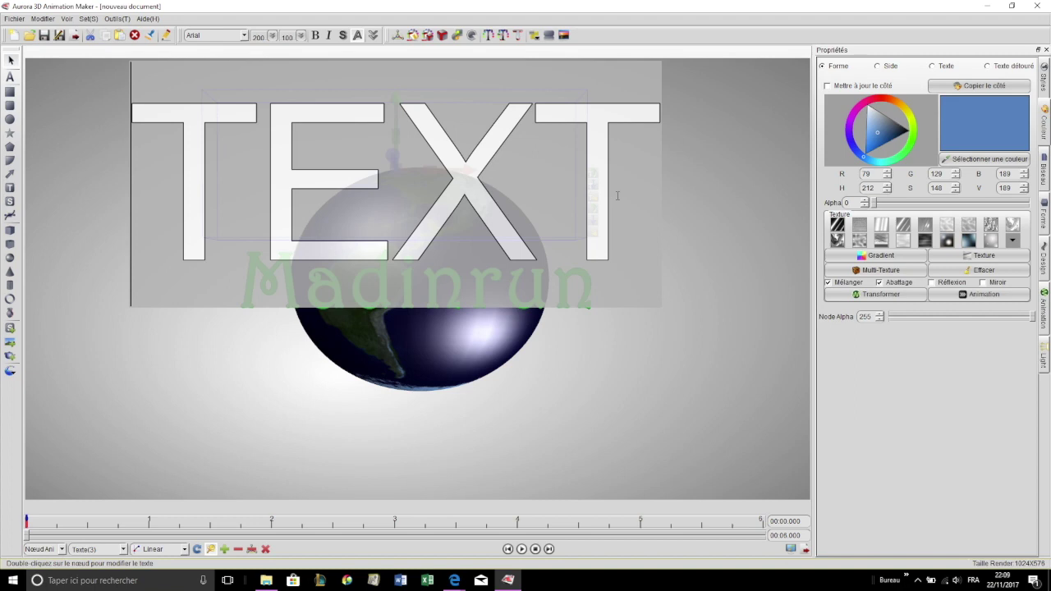
pyautogui.click(272, 35)
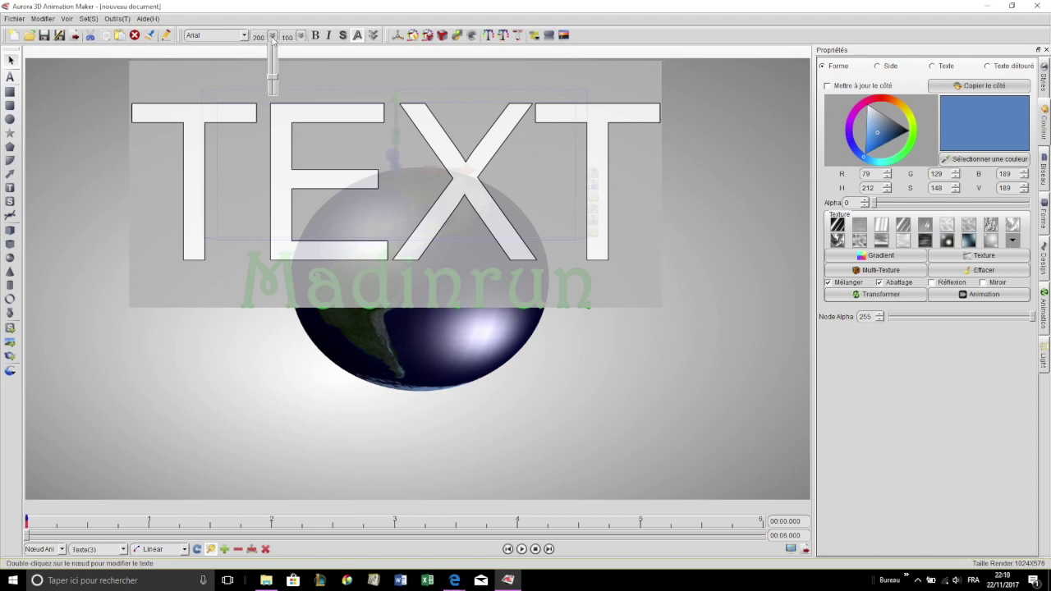
pyautogui.moveTo(272, 87); pyautogui.dragTo(277, 88)
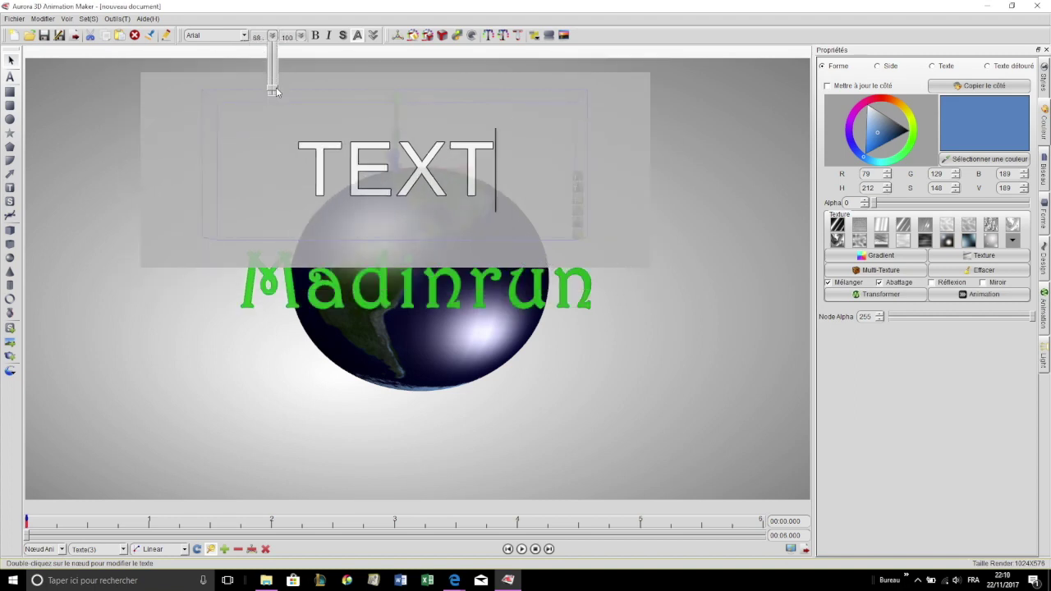
pyautogui.moveTo(543, 164); pyautogui.dragTo(278, 161)
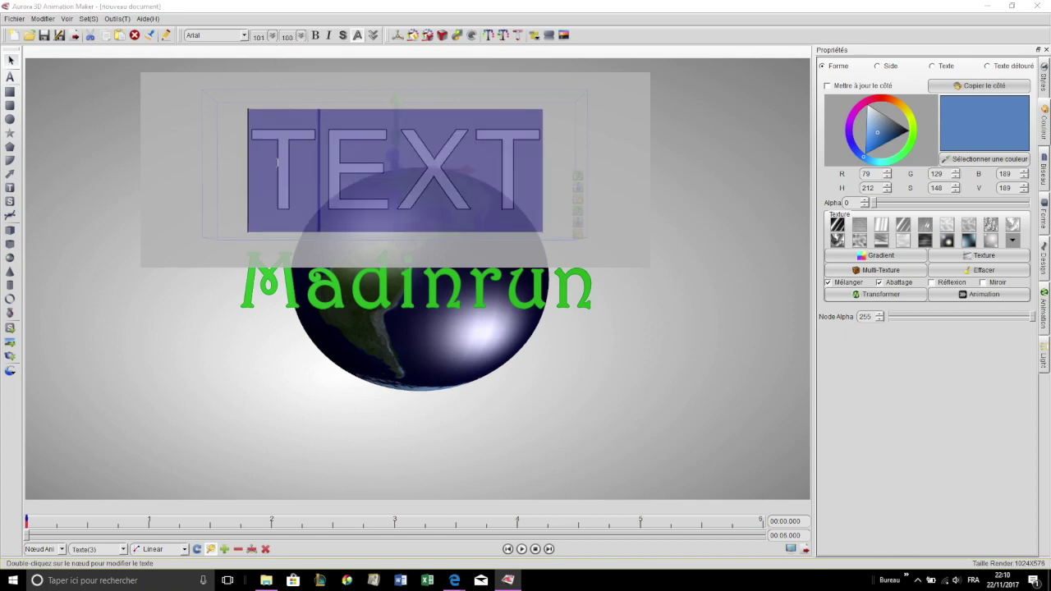
pyautogui.write('Abo')
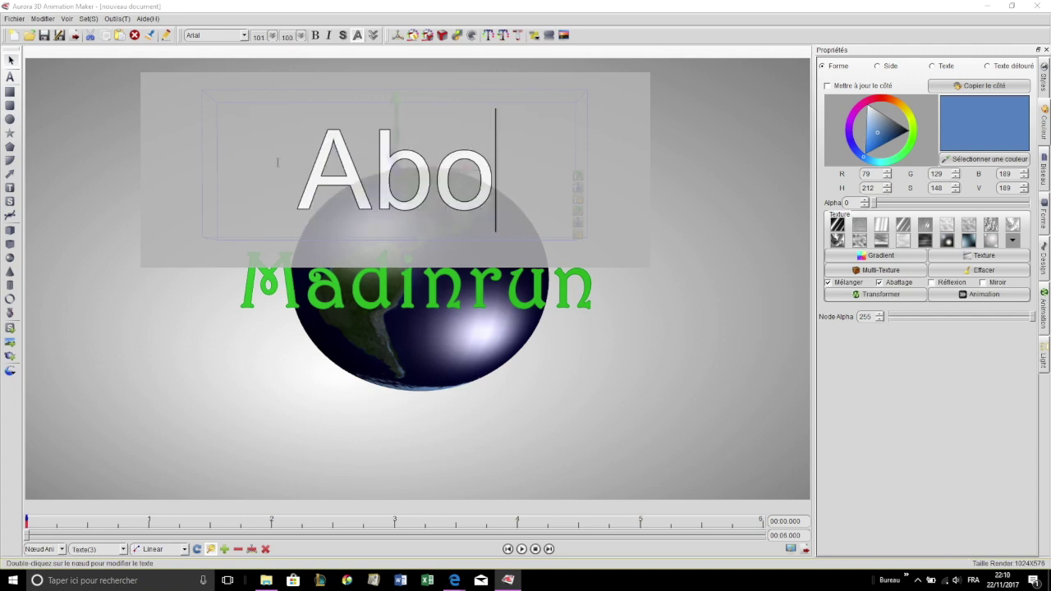
pyautogui.write('nne TOI')
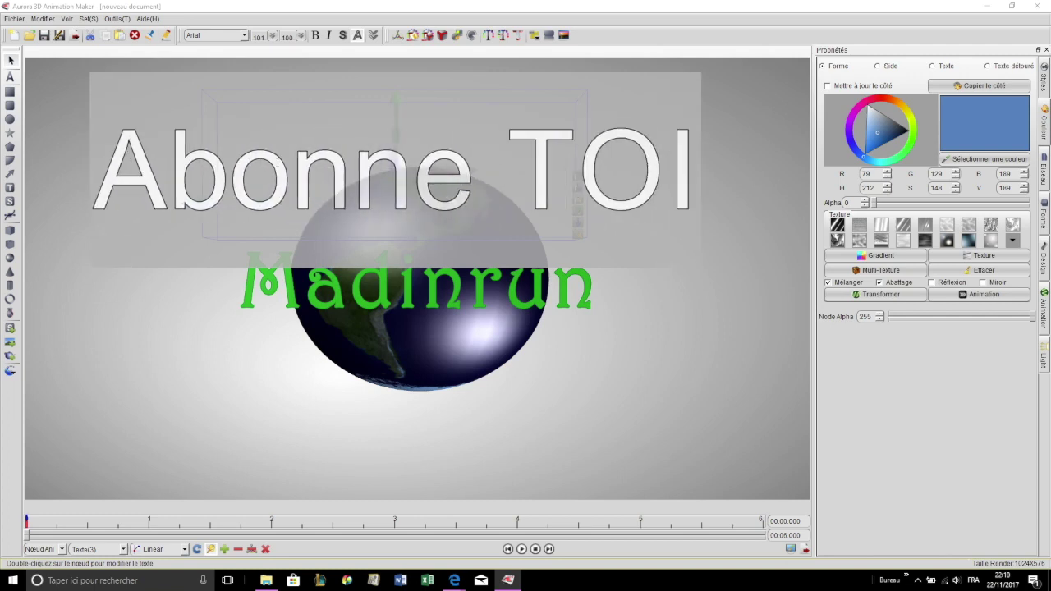
pyautogui.click(685, 326)
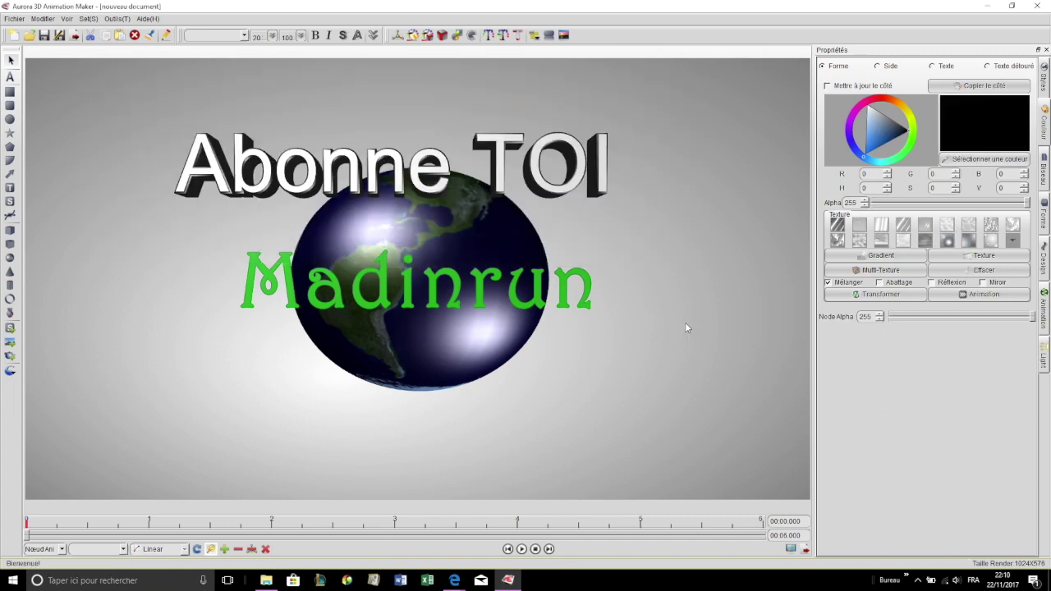
# Add a keyframe for the "Abonne TOI" text at 0 s.
pyautogui.click(500, 158)
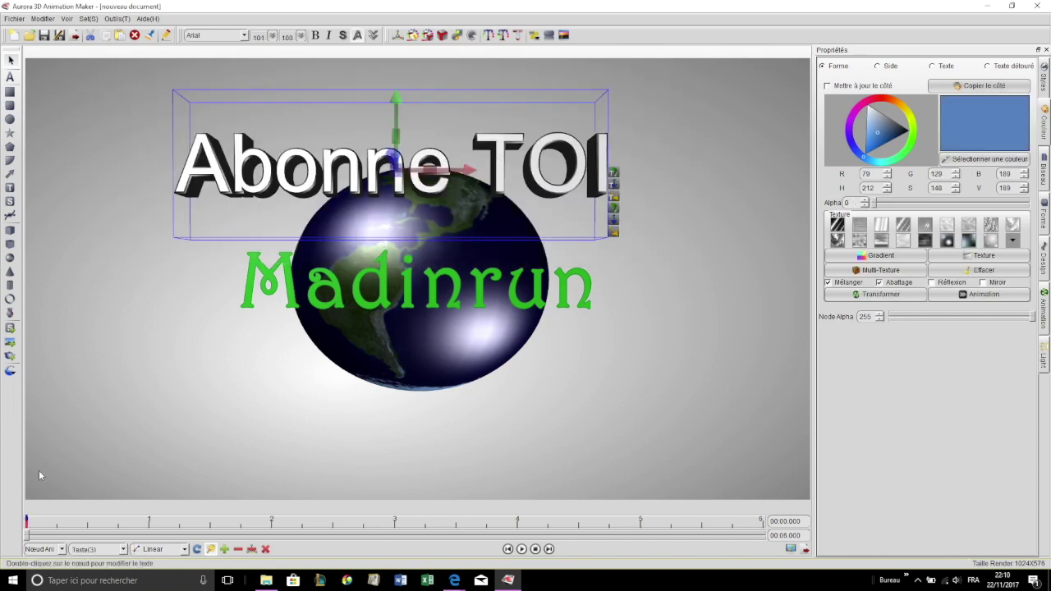
pyautogui.rightClick(27, 522)
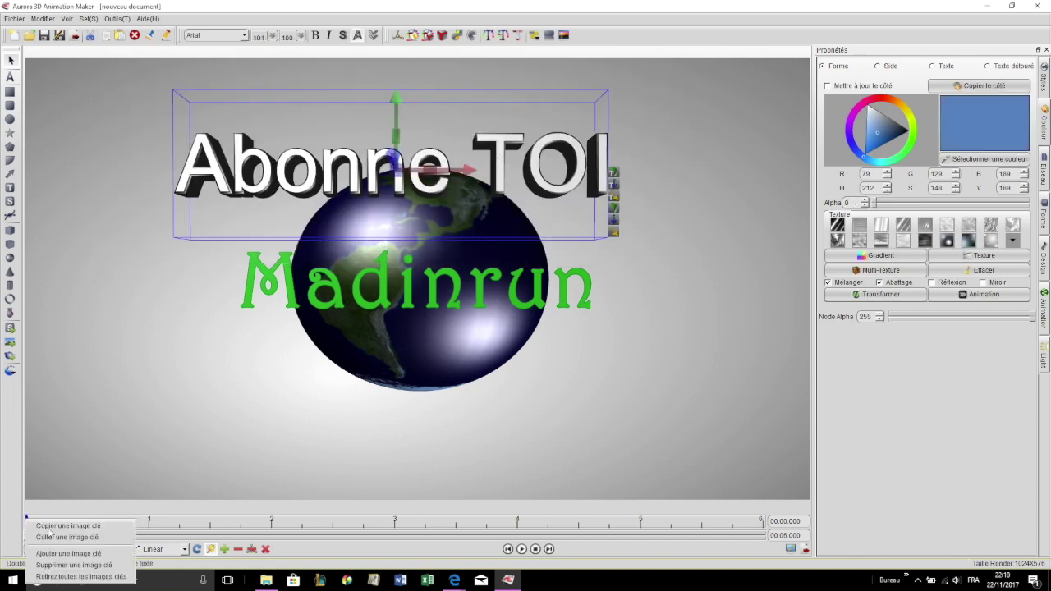
pyautogui.click(115, 559)
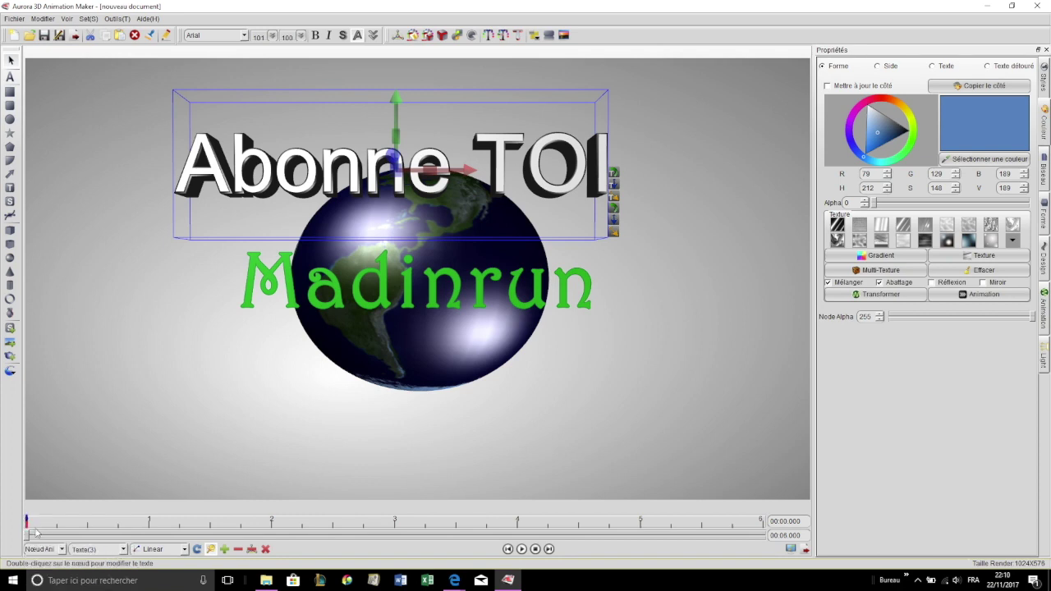
# At 1.991 s, move the "Abonne TOI" text to the lower-left area of the scene and add a keyframe.
pyautogui.click(272, 522)
pyautogui.moveTo(493, 127)
pyautogui.mouseDown()
pyautogui.moveTo(390, 228)
pyautogui.moveTo(299, 352)
pyautogui.moveTo(342, 373)
pyautogui.mouseUp()
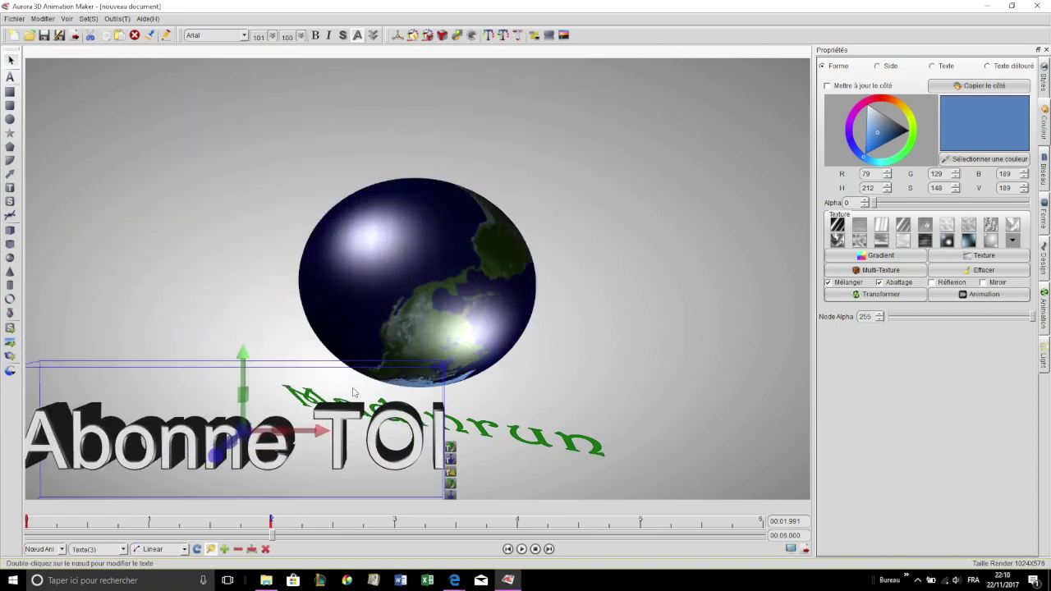
pyautogui.rightClick(272, 525)
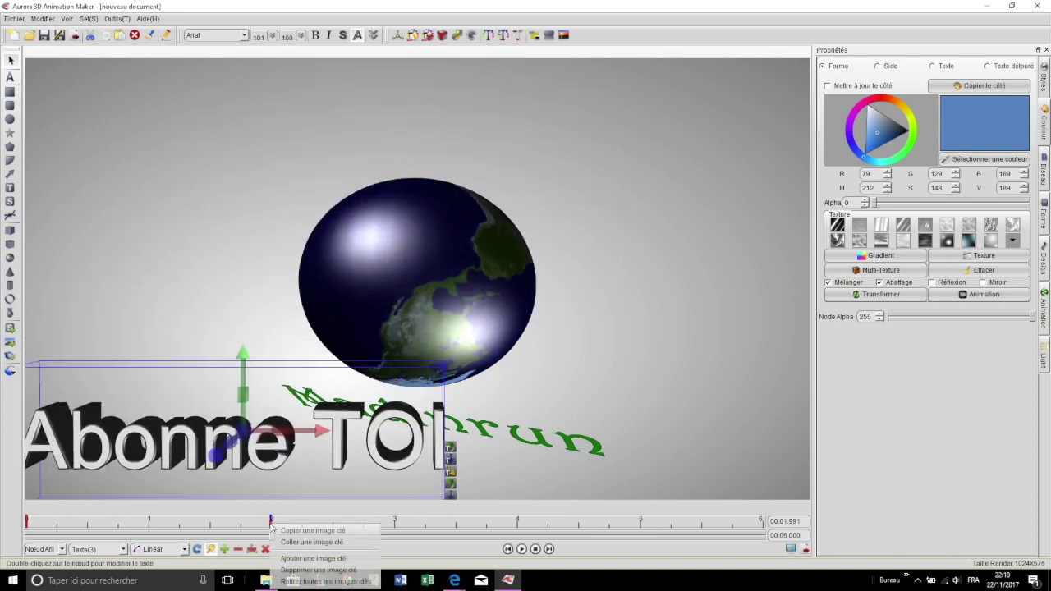
pyautogui.click(335, 563)
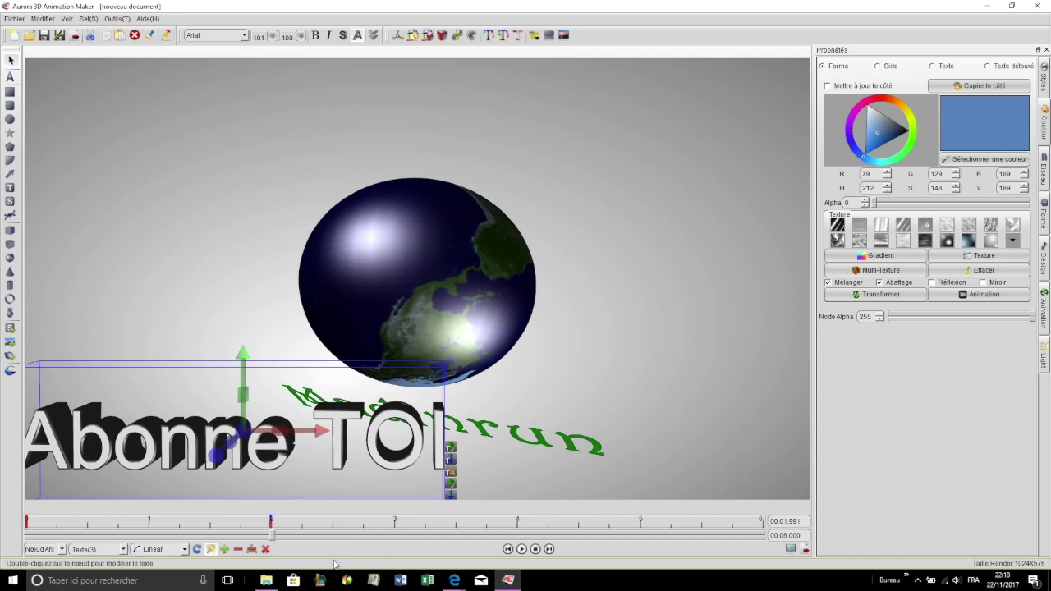
# At 3.986 s, move the "Abonne TOI" text to the upper-right area of the scene and add a keyframe.
pyautogui.click(517, 523)
pyautogui.moveTo(277, 388); pyautogui.dragTo(609, 103)
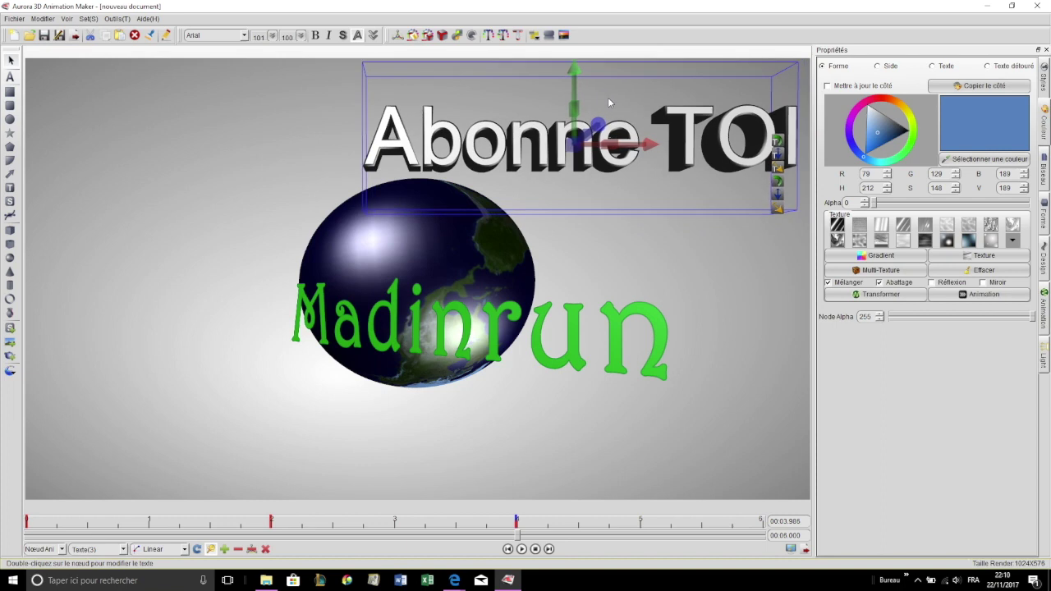
pyautogui.rightClick(516, 522)
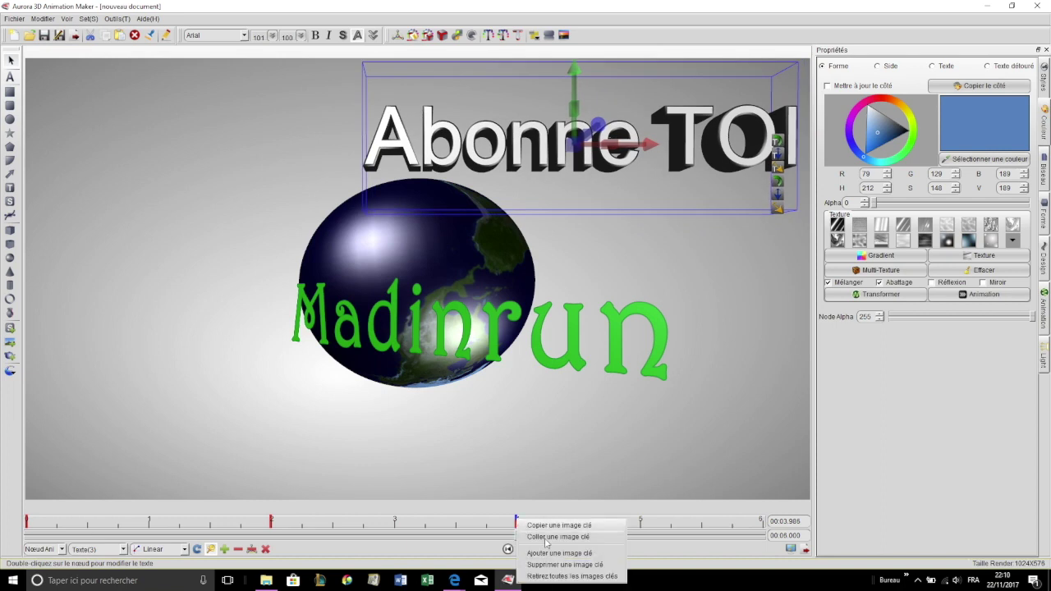
pyautogui.click(565, 557)
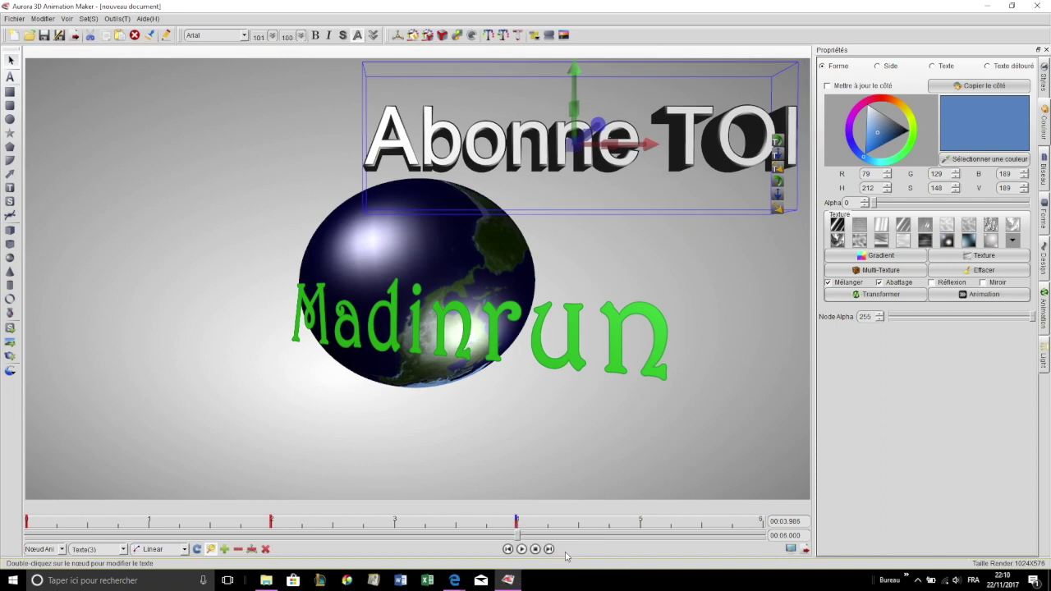
# At 6 s, place the "Abonne TOI" text above "Madinrun", bring it closer so it appears larger, and add a keyframe.
pyautogui.click(521, 548)
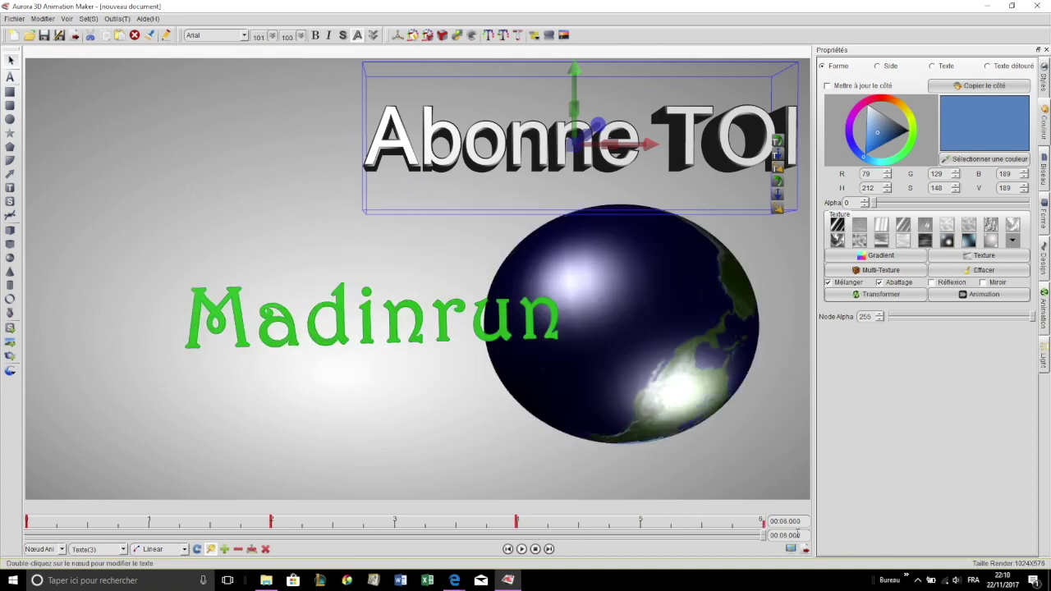
pyautogui.moveTo(605, 89); pyautogui.dragTo(417, 140)
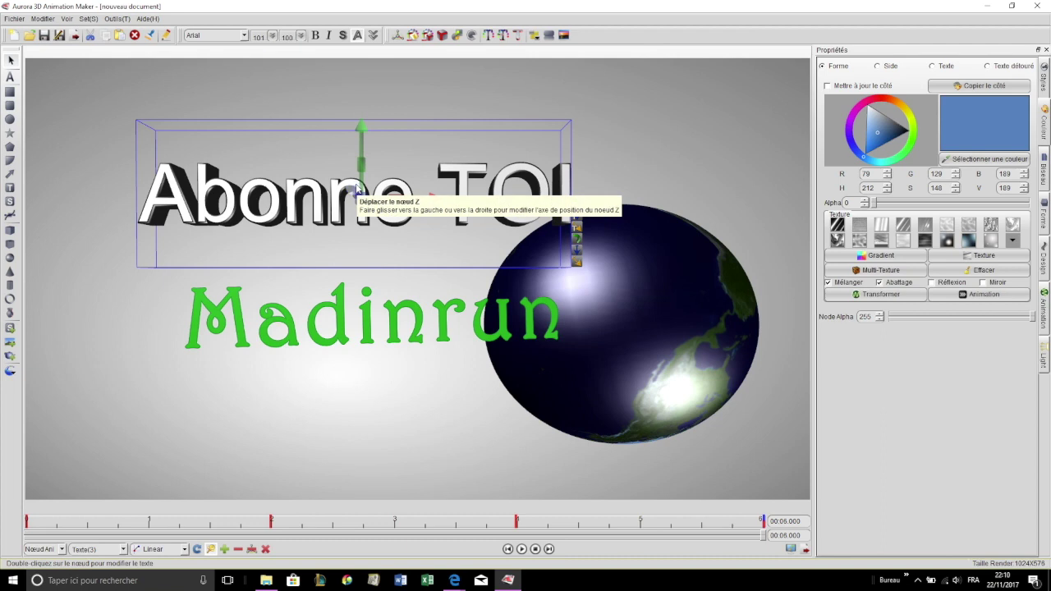
pyautogui.moveTo(359, 213); pyautogui.dragTo(463, 413)
pyautogui.moveTo(423, 98); pyautogui.dragTo(472, 94)
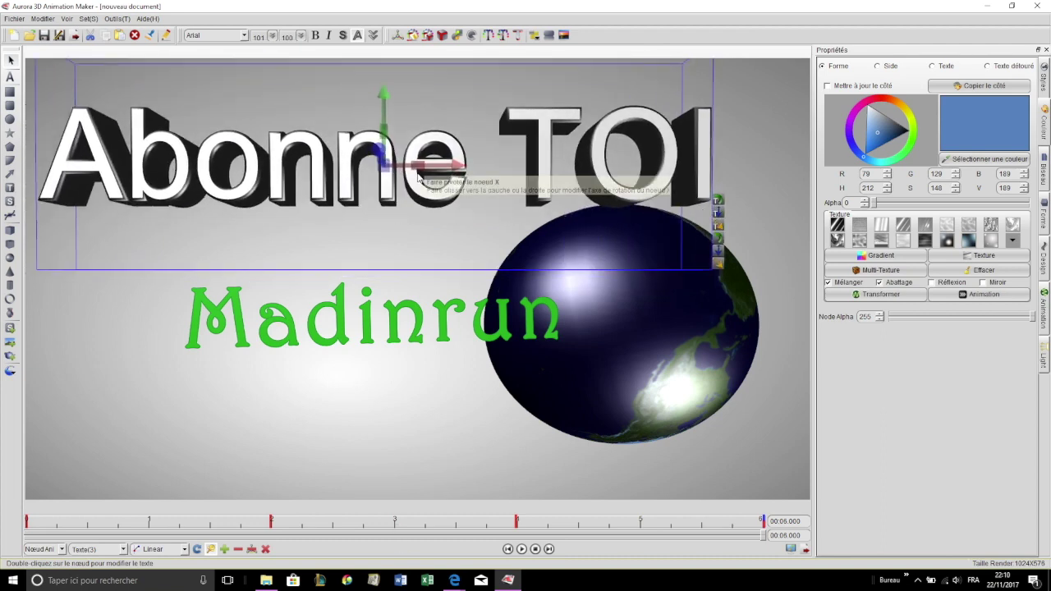
pyautogui.moveTo(380, 152); pyautogui.dragTo(382, 179)
pyautogui.rightClick(764, 523)
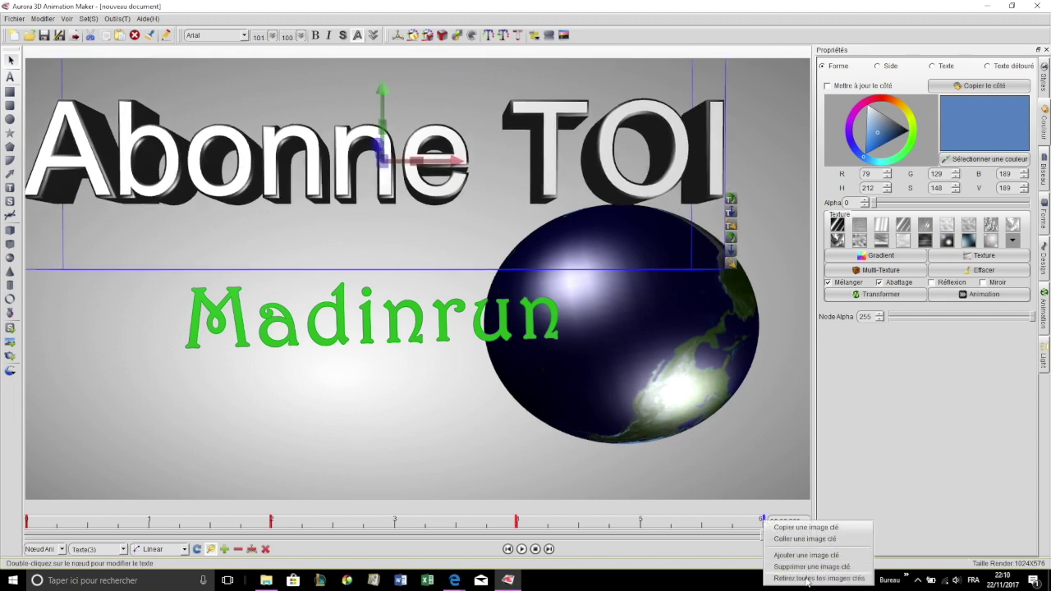
pyautogui.click(798, 557)
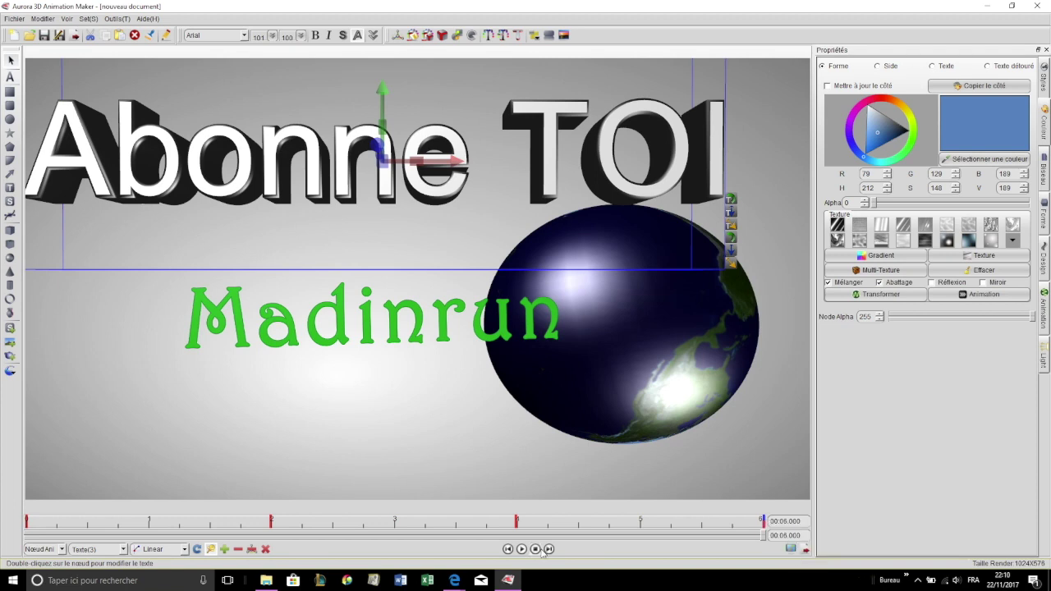
# Play the full animation from the start to review the motion of both texts and the globe.
pyautogui.click(508, 548)
pyautogui.click(522, 549)
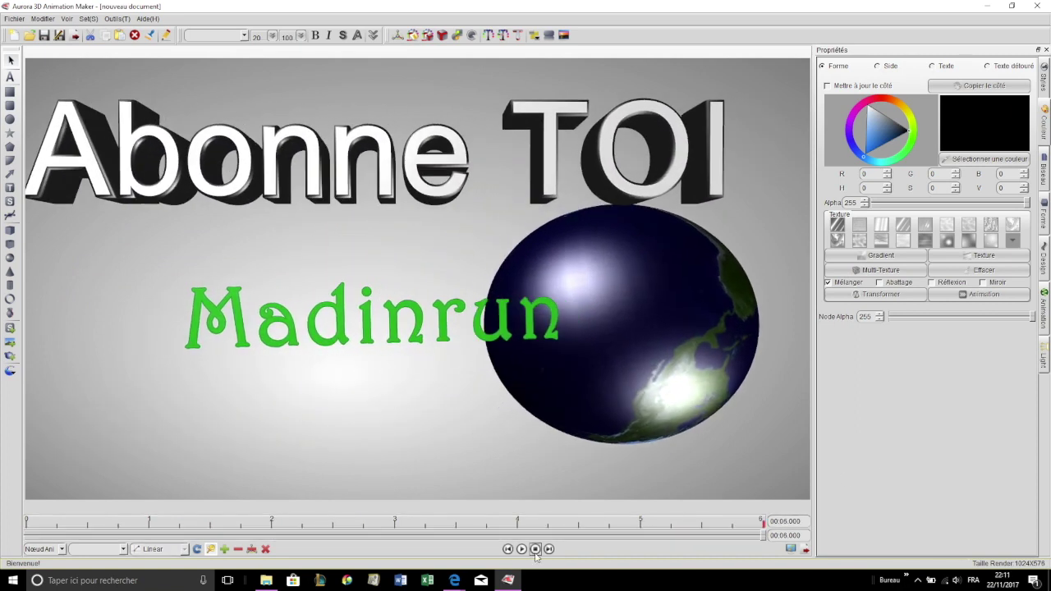
pyautogui.click(521, 549)
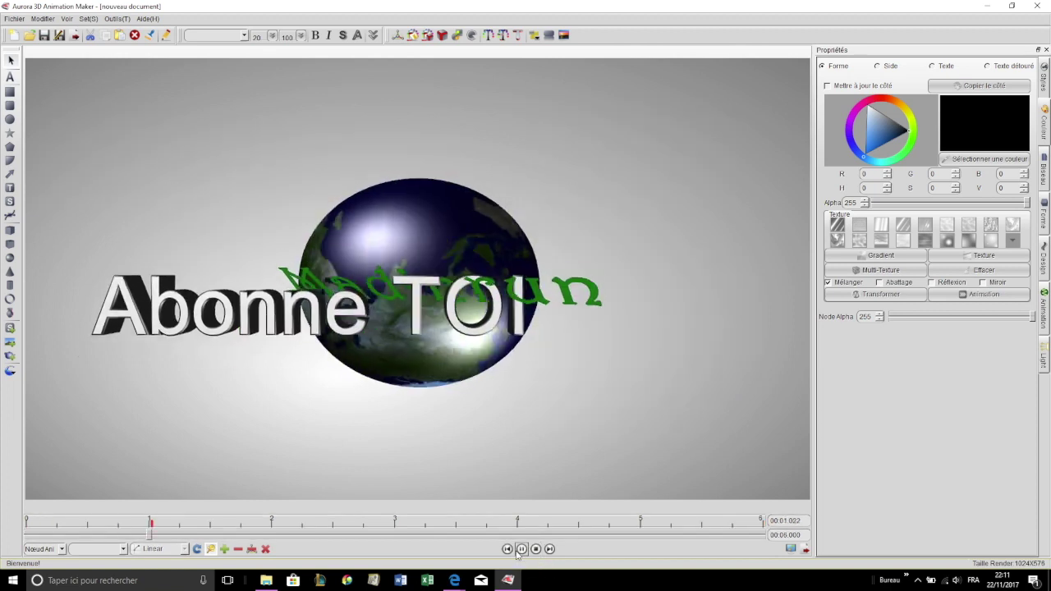